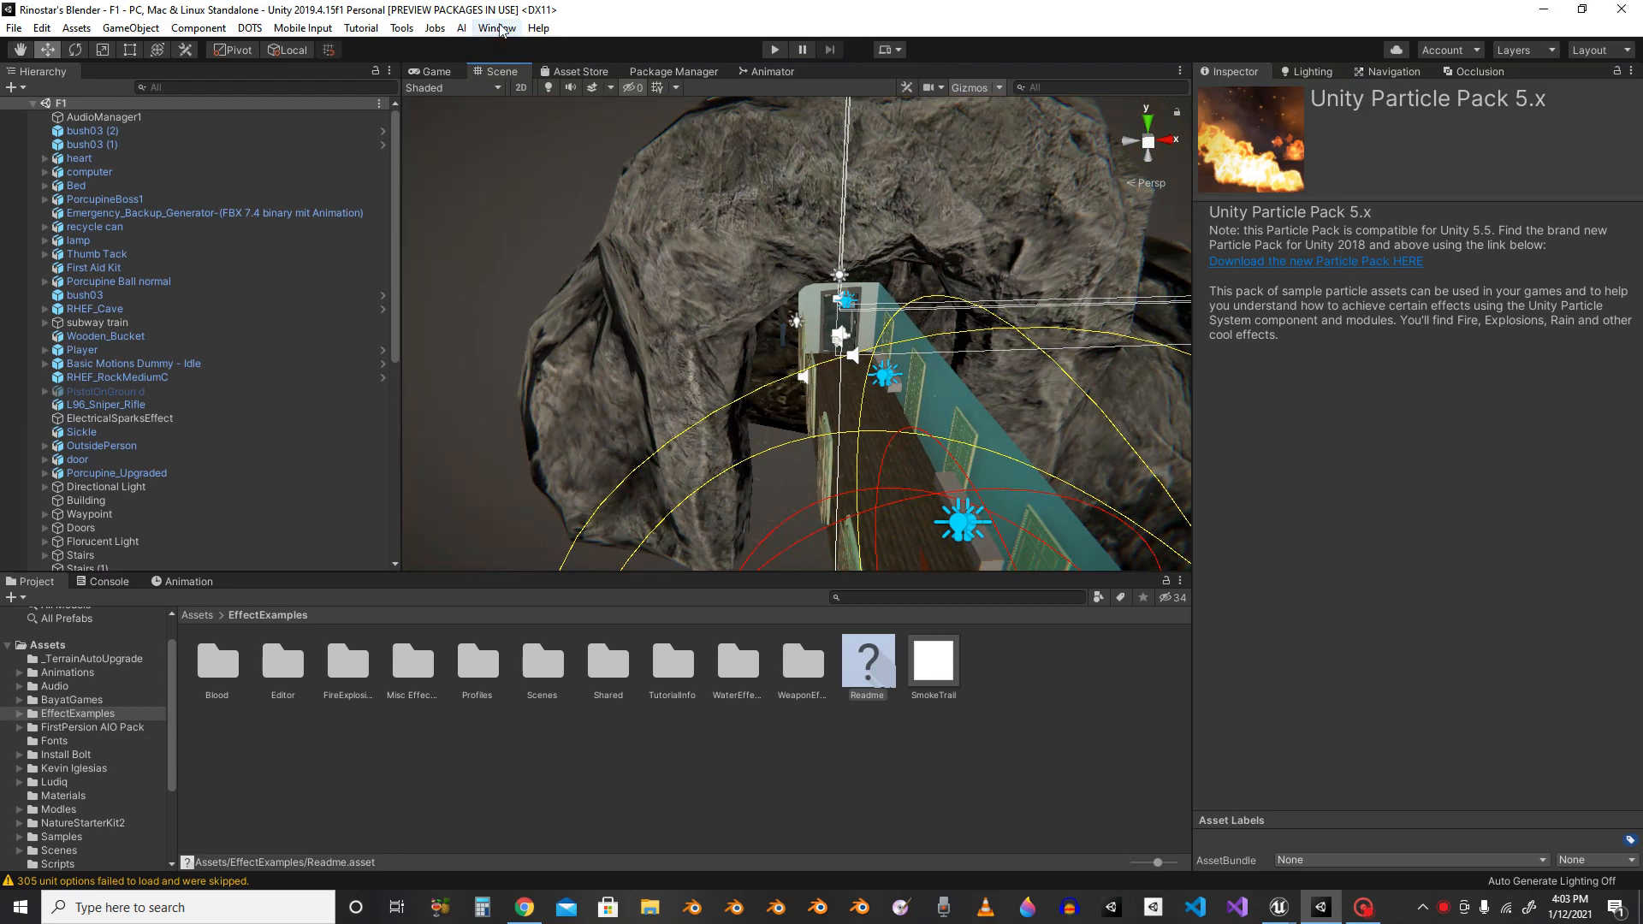
Step: Open the Occlusion Culling window
left_click(497, 27)
mouse_move(589, 350)
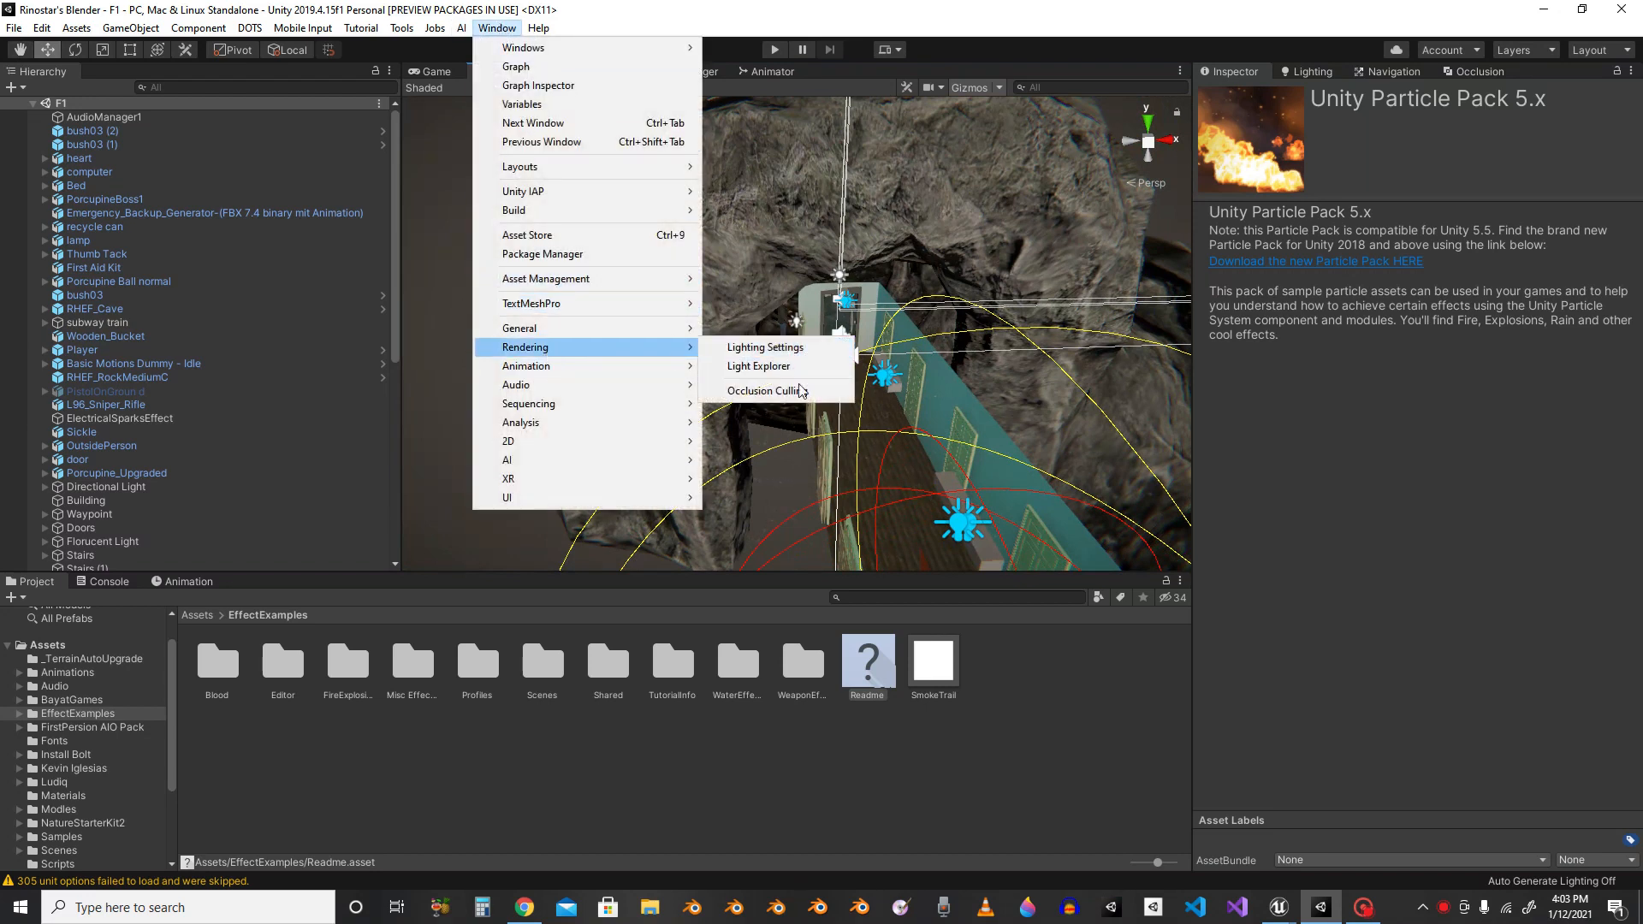
left_click(767, 390)
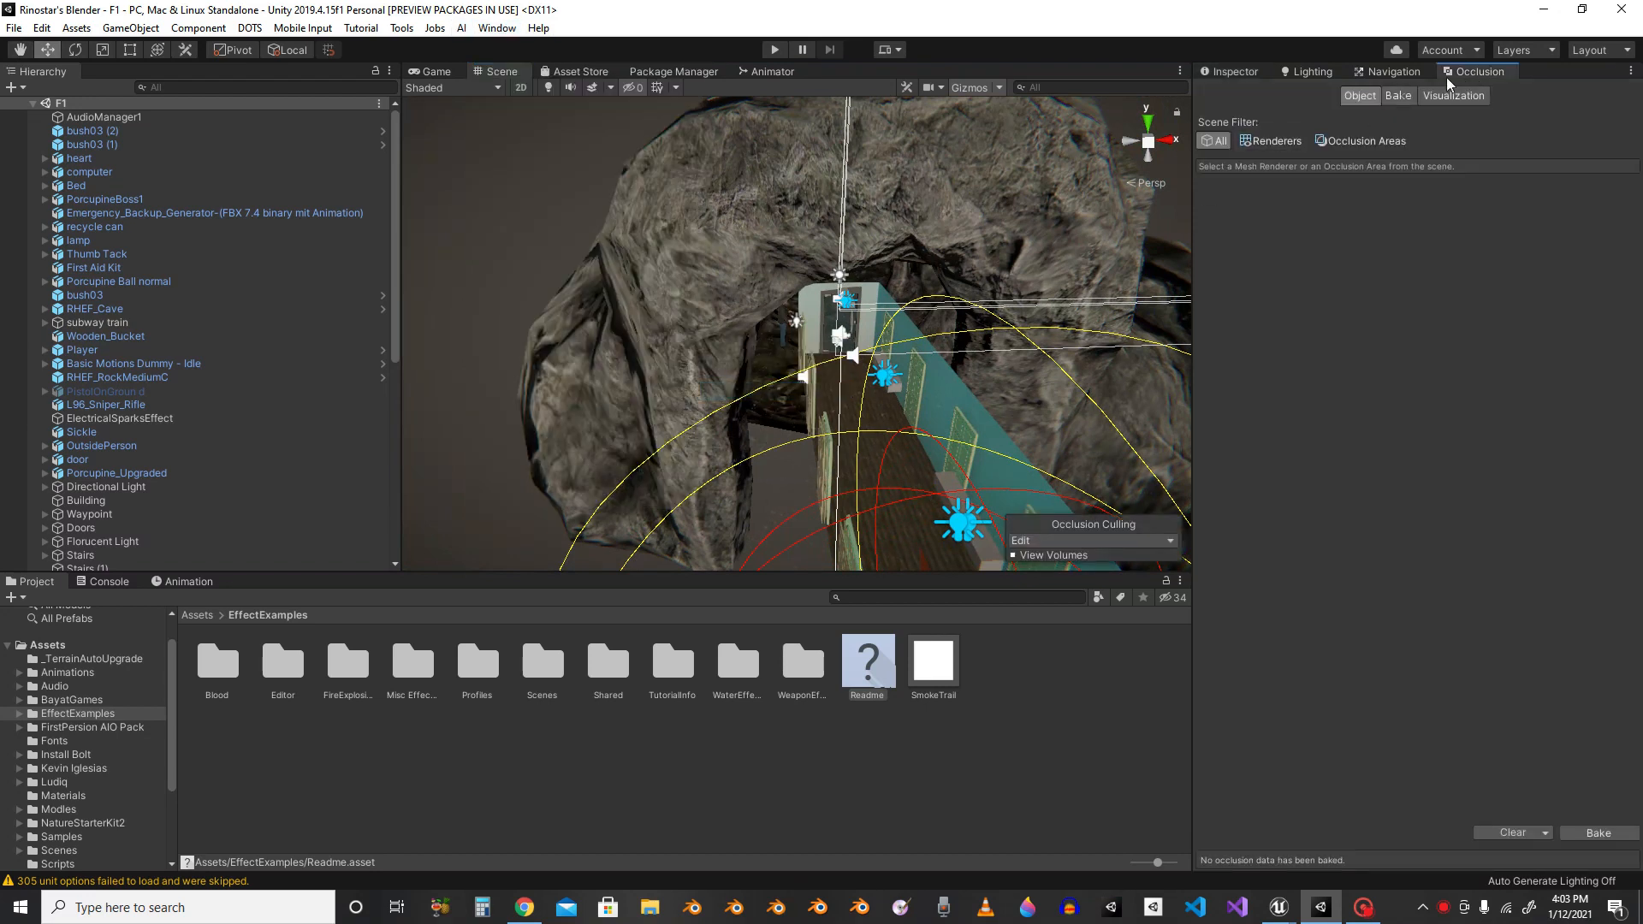
Step: Select the Building mesh in the scene to show its occluder and occludee static options
right_click_drag(827, 459, 1085, 572)
left_click(1025, 444)
right_click_drag(847, 379, 1567, 255)
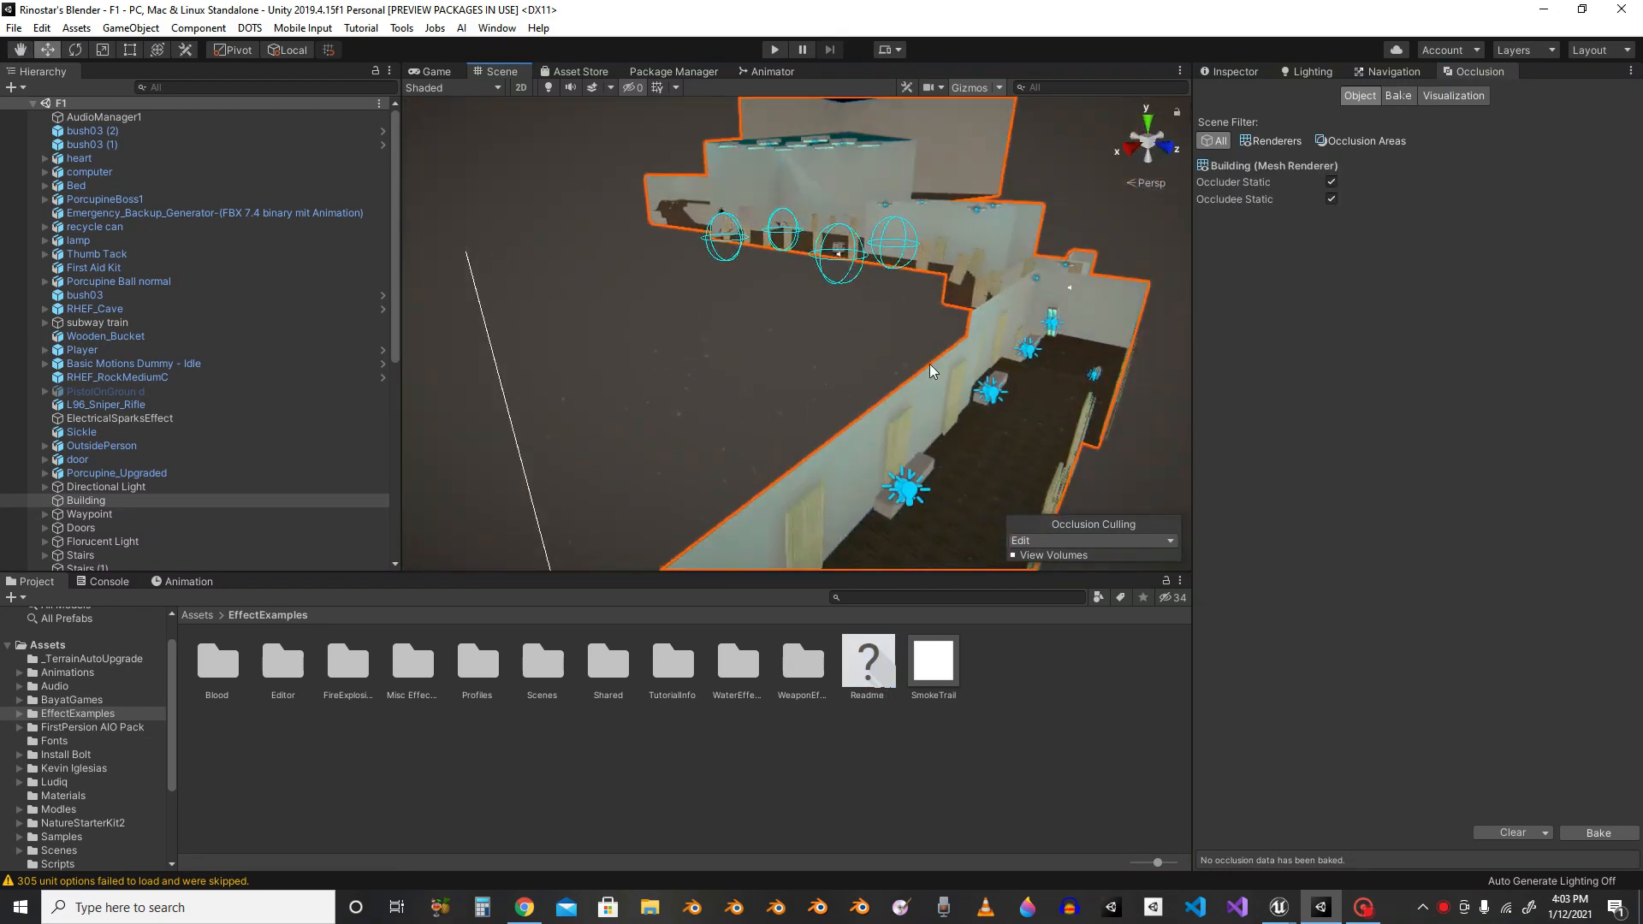
right_click_drag(897, 337, 685, 168)
left_click(892, 340)
right_click_drag(881, 310, 984, 308)
left_click(846, 407)
Step: Examine the Building object's static flags, especially Occluder Static and Occludee Static, leaving the selection as it is
left_click(1229, 71)
key("f")
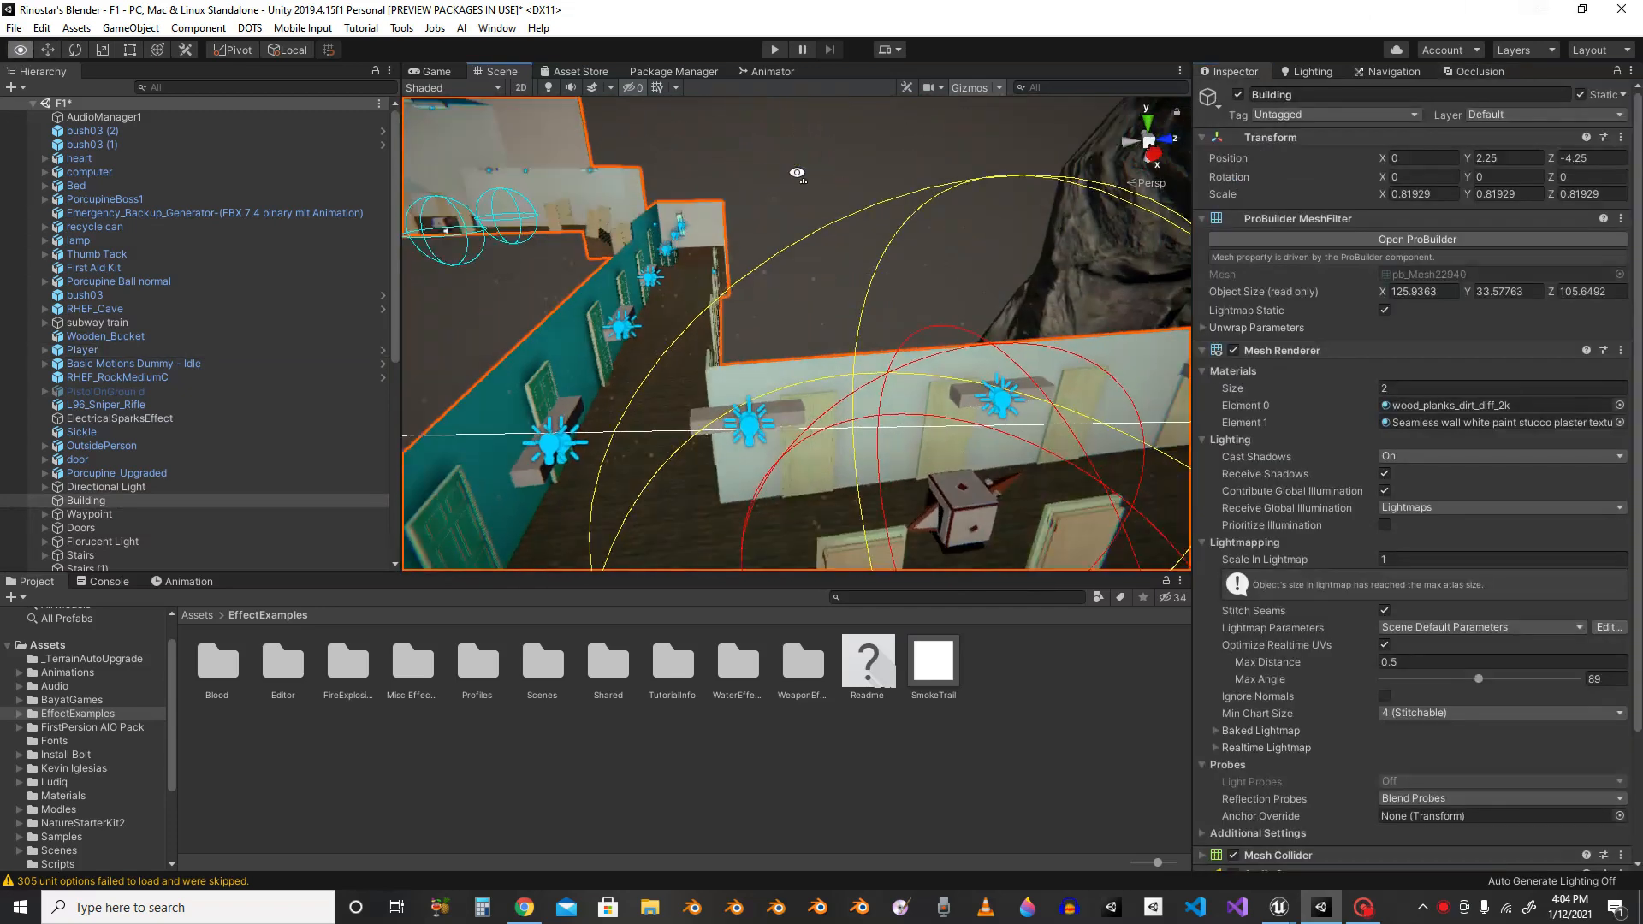
left_click(1623, 95)
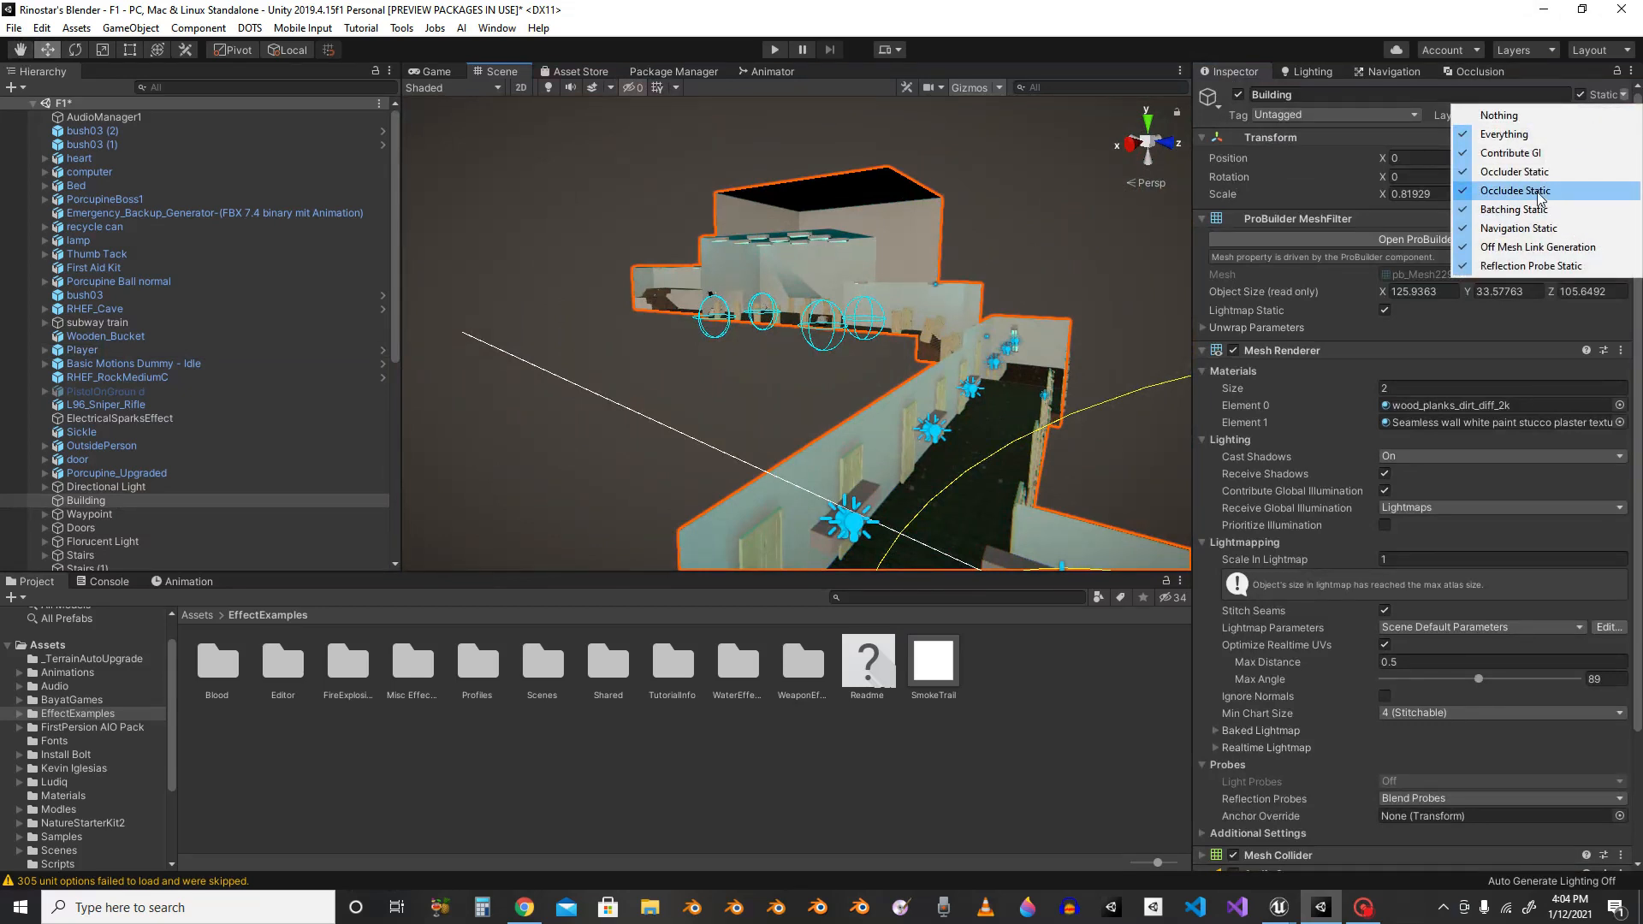
left_click(1289, 172)
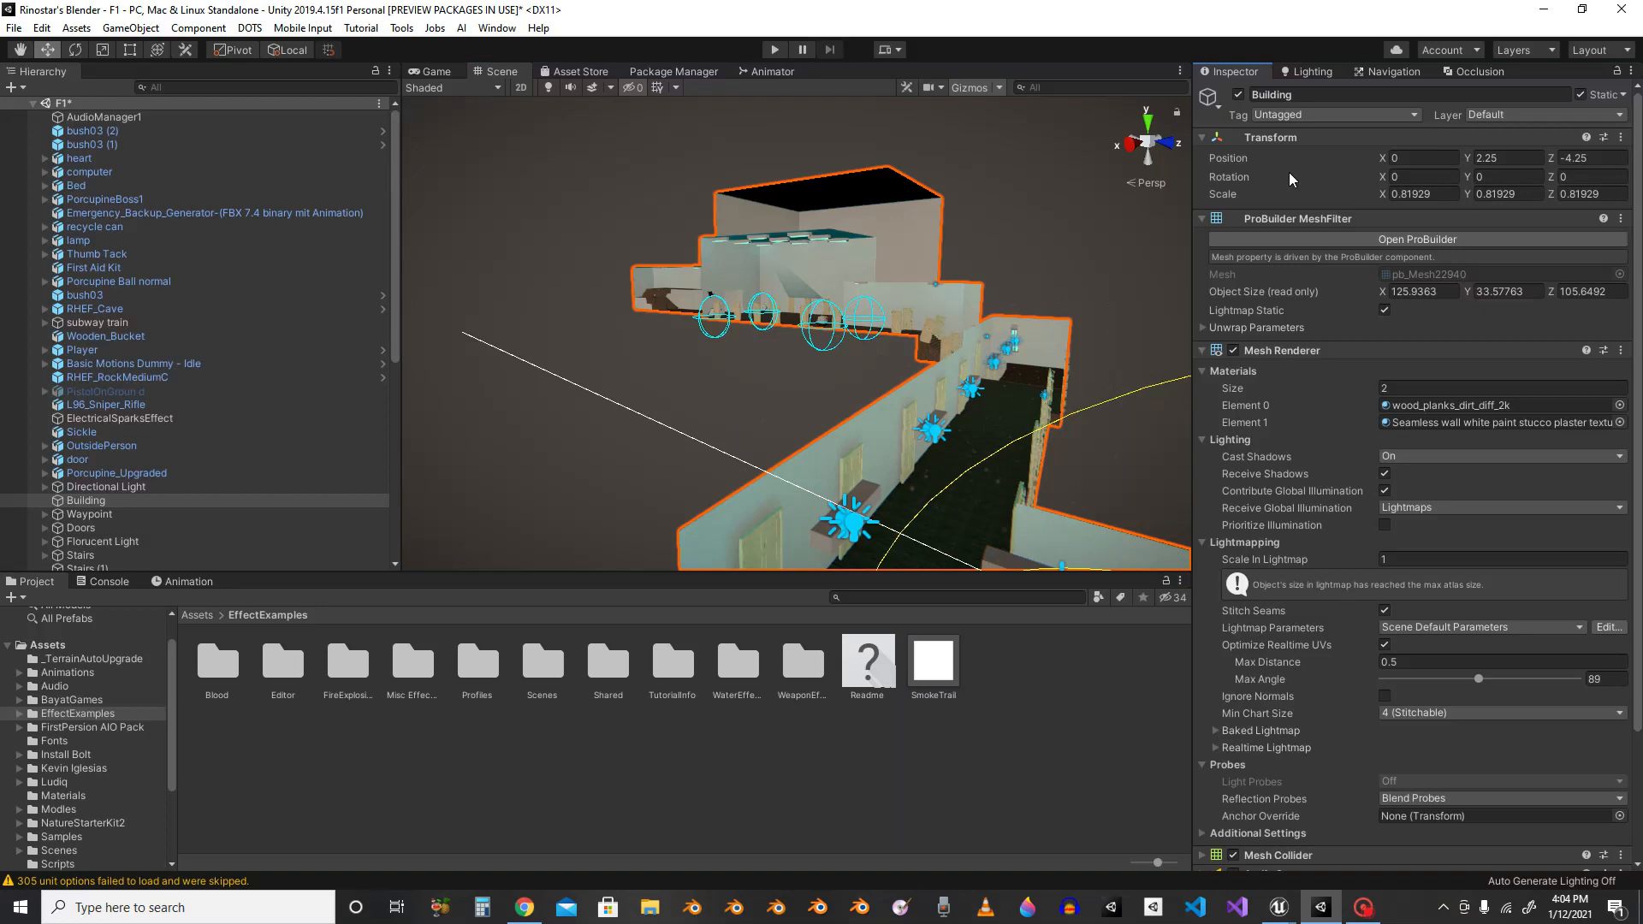
Step: Bake the scene's occlusion culling data using the existing bake parameters
left_click(1455, 73)
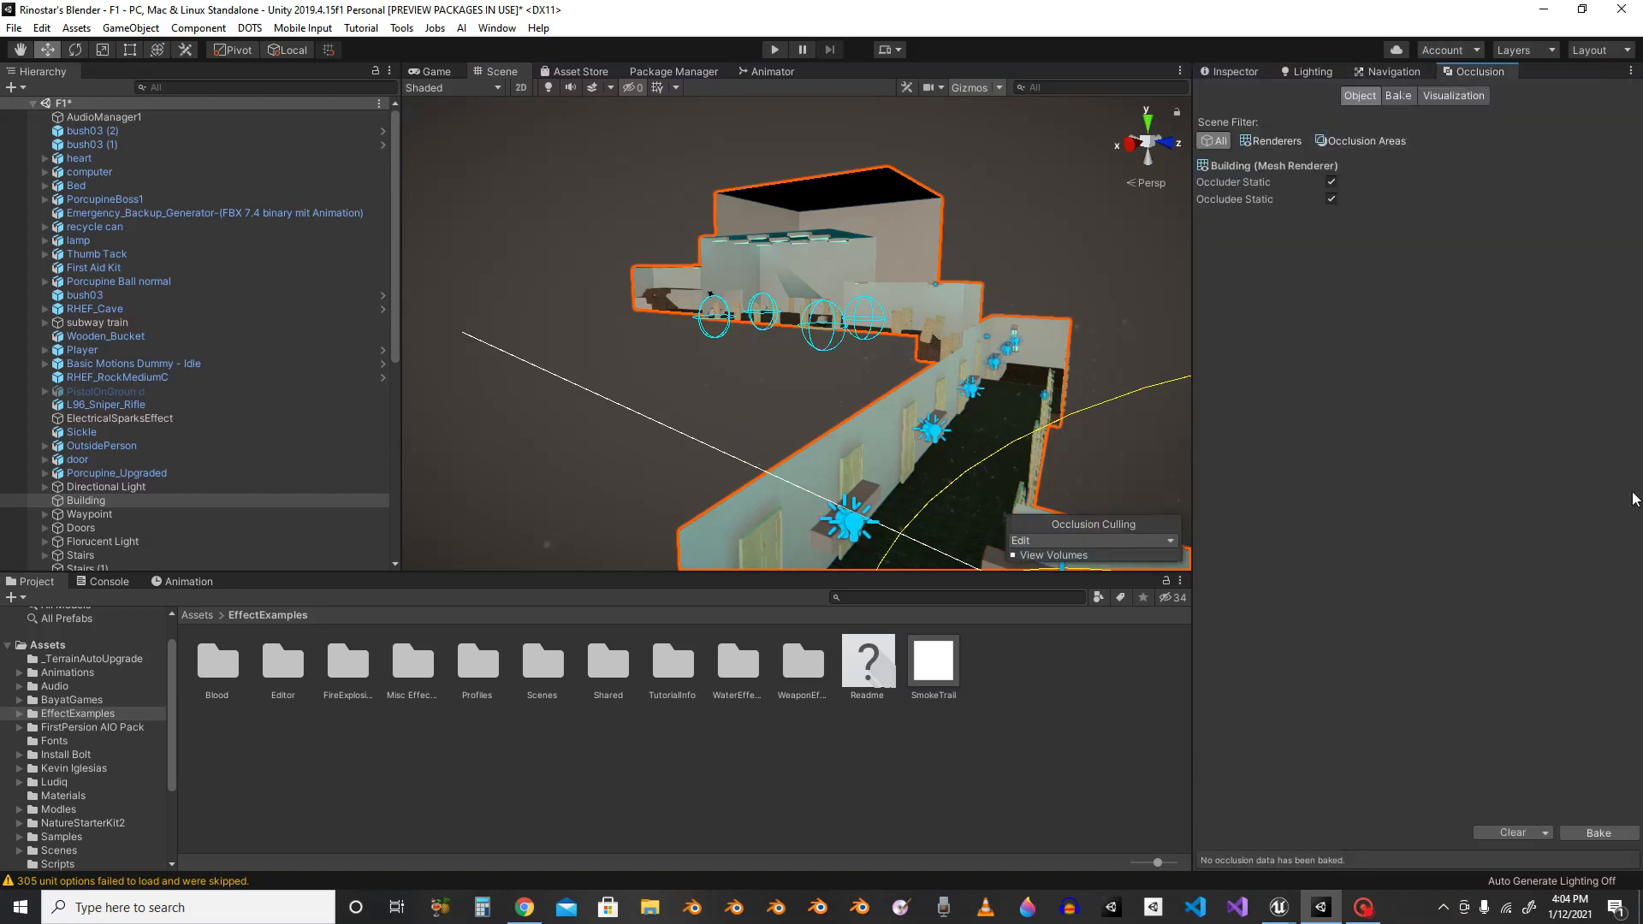
left_click(1398, 96)
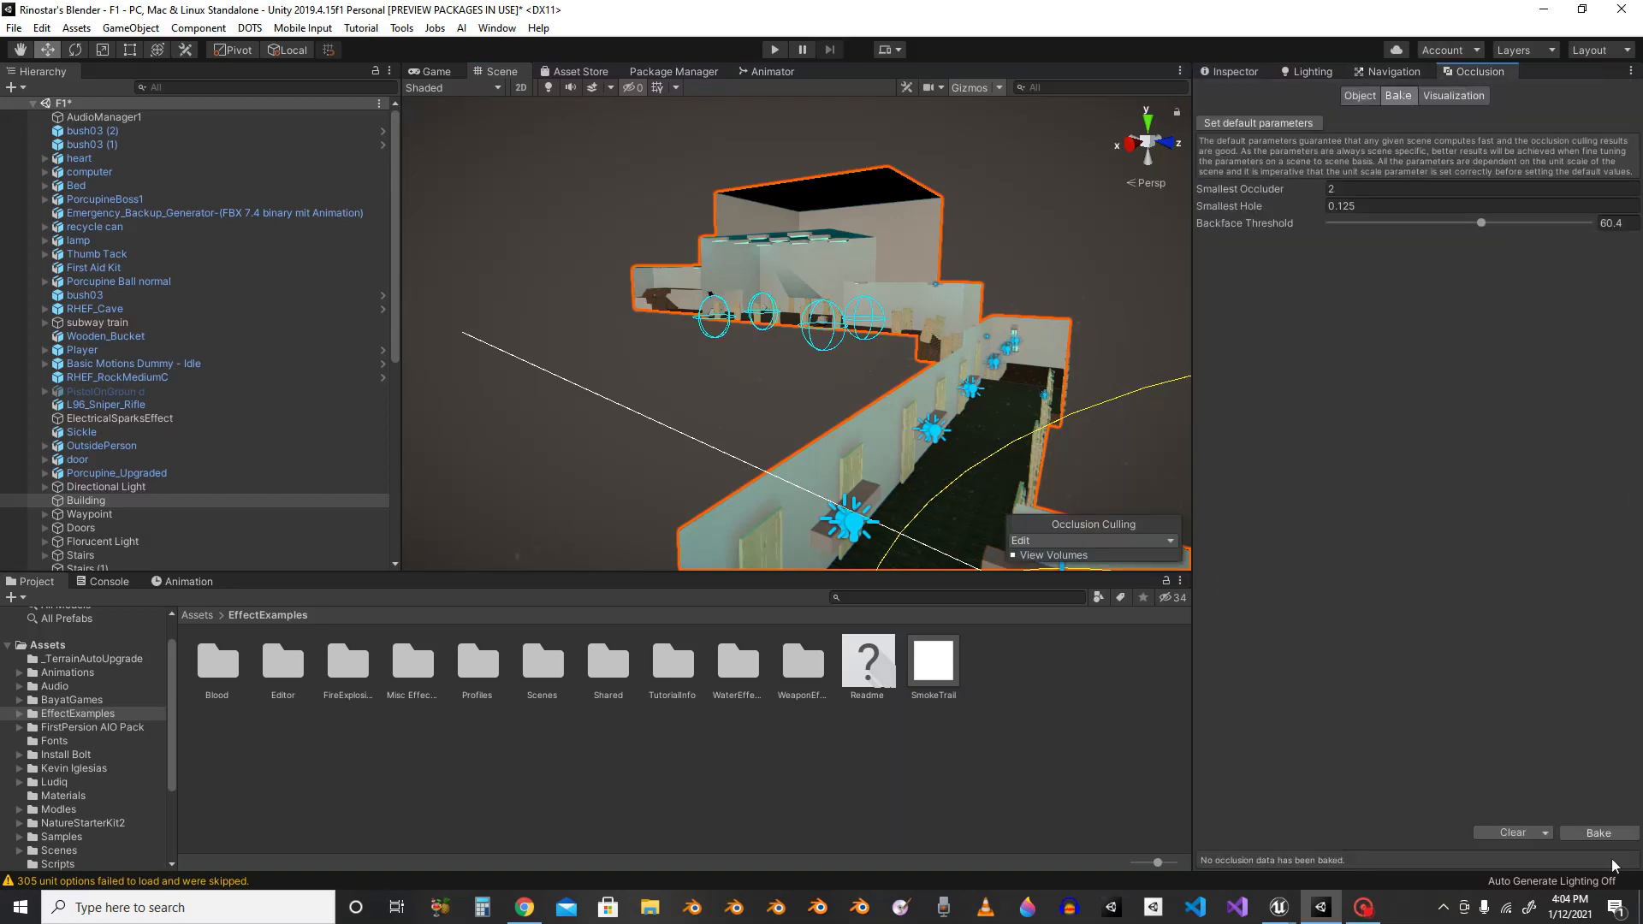
left_click(1599, 833)
Step: Examine the baked culling from inside the hallway, then compare the building from outside with the Building properties shown
right_click_drag(1189, 514, 1334, 491)
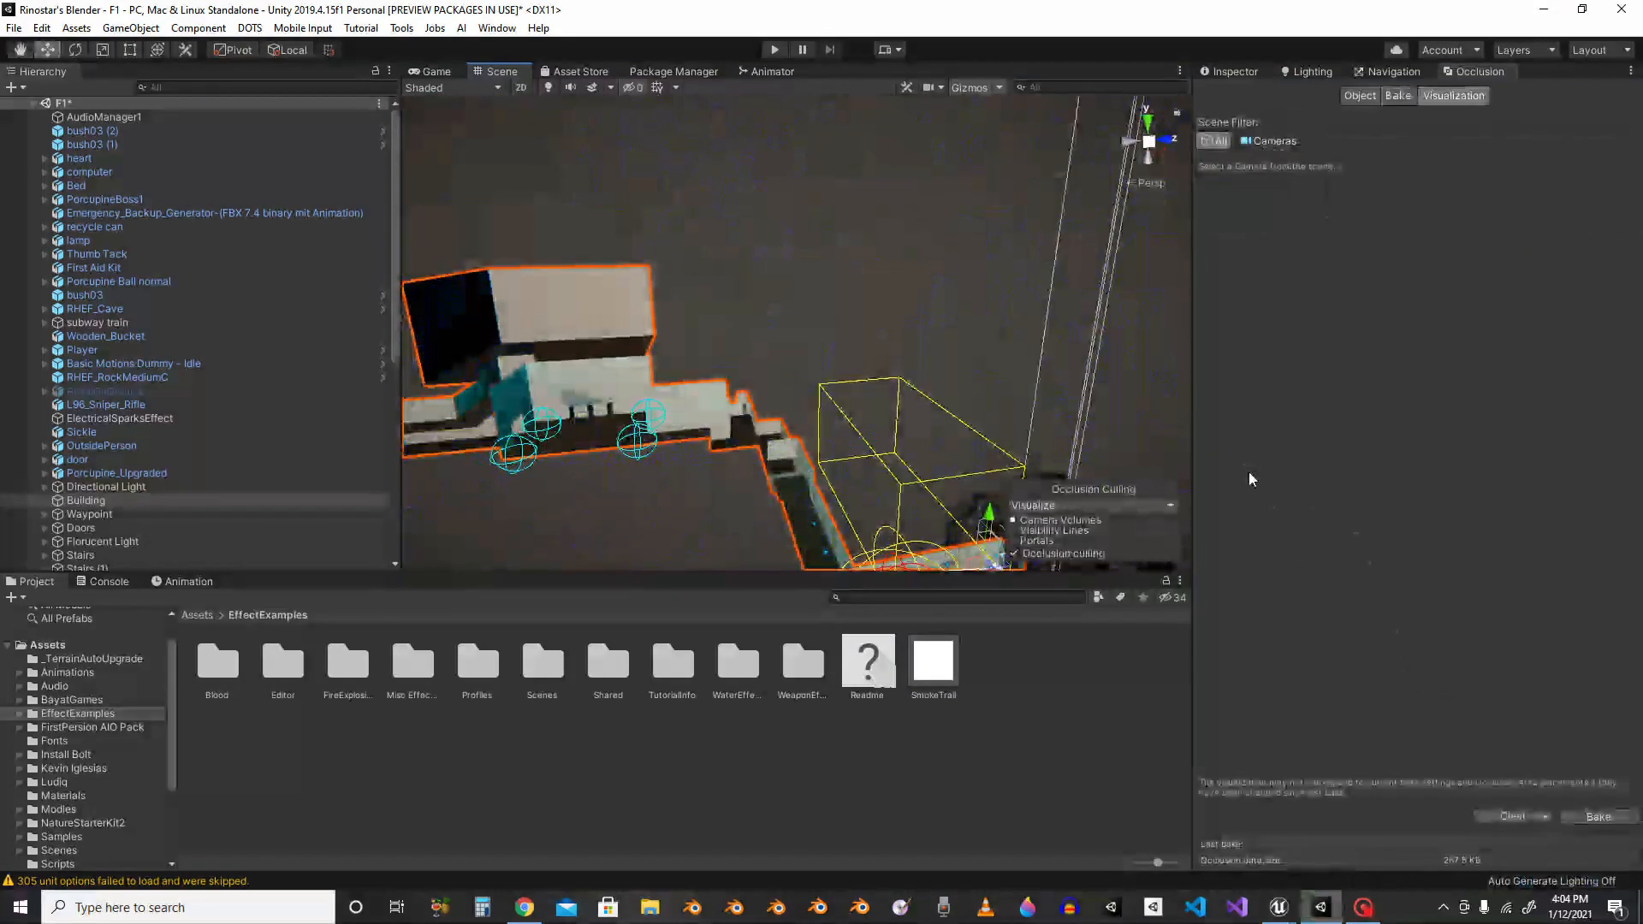
right_click_drag(1147, 496, 1254, 95)
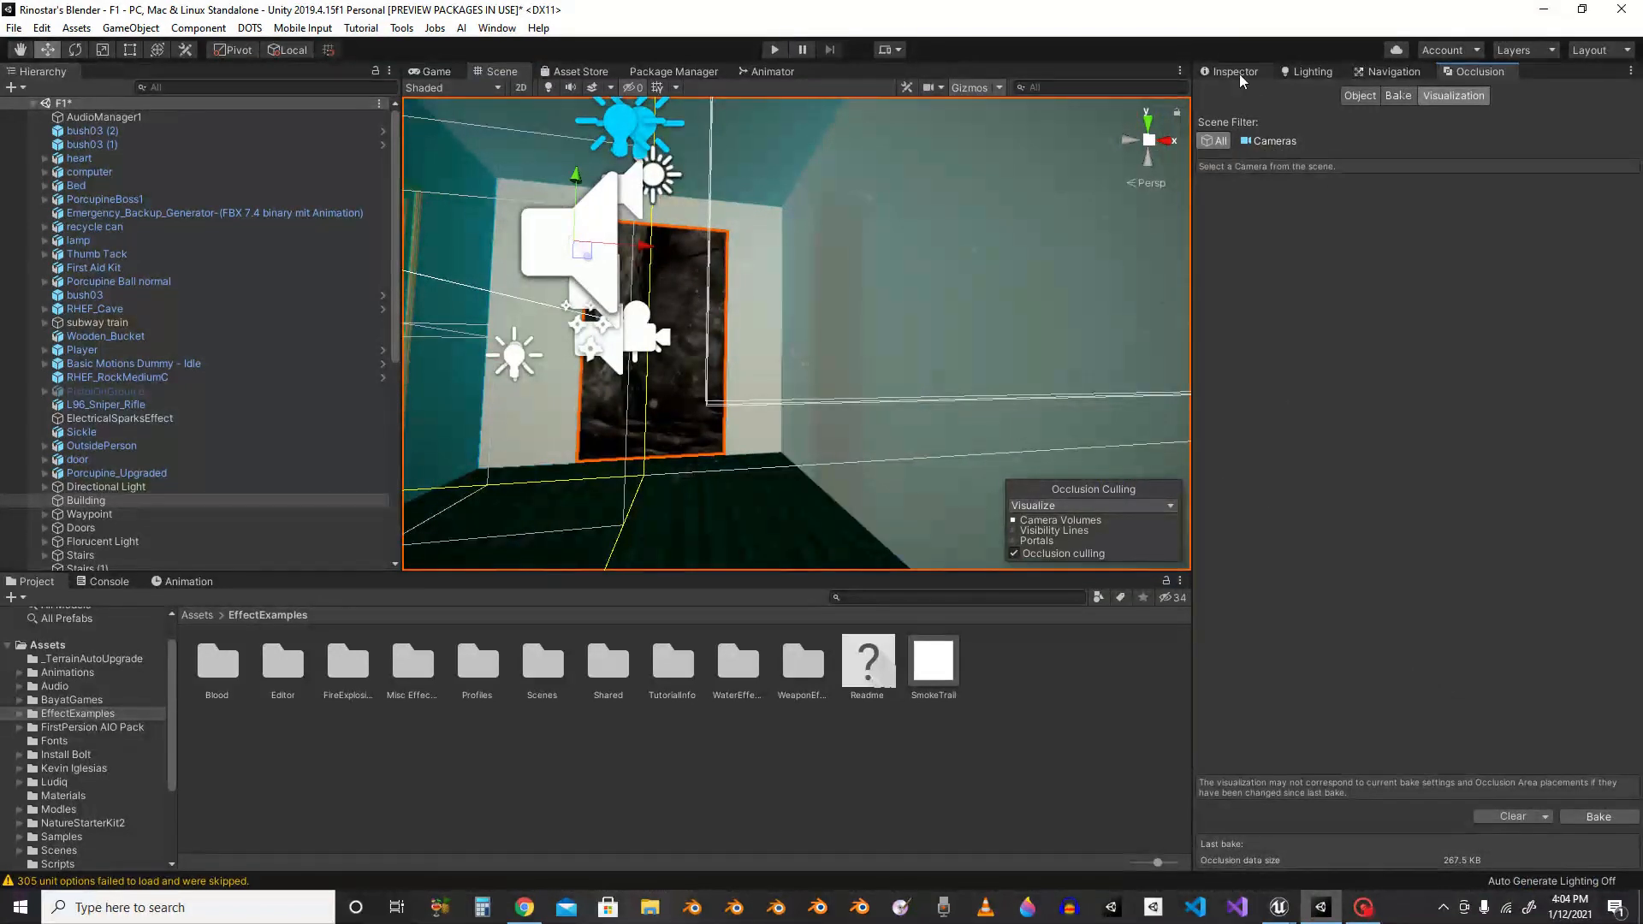
left_click(1237, 72)
right_click_drag(1026, 342, 957, 420)
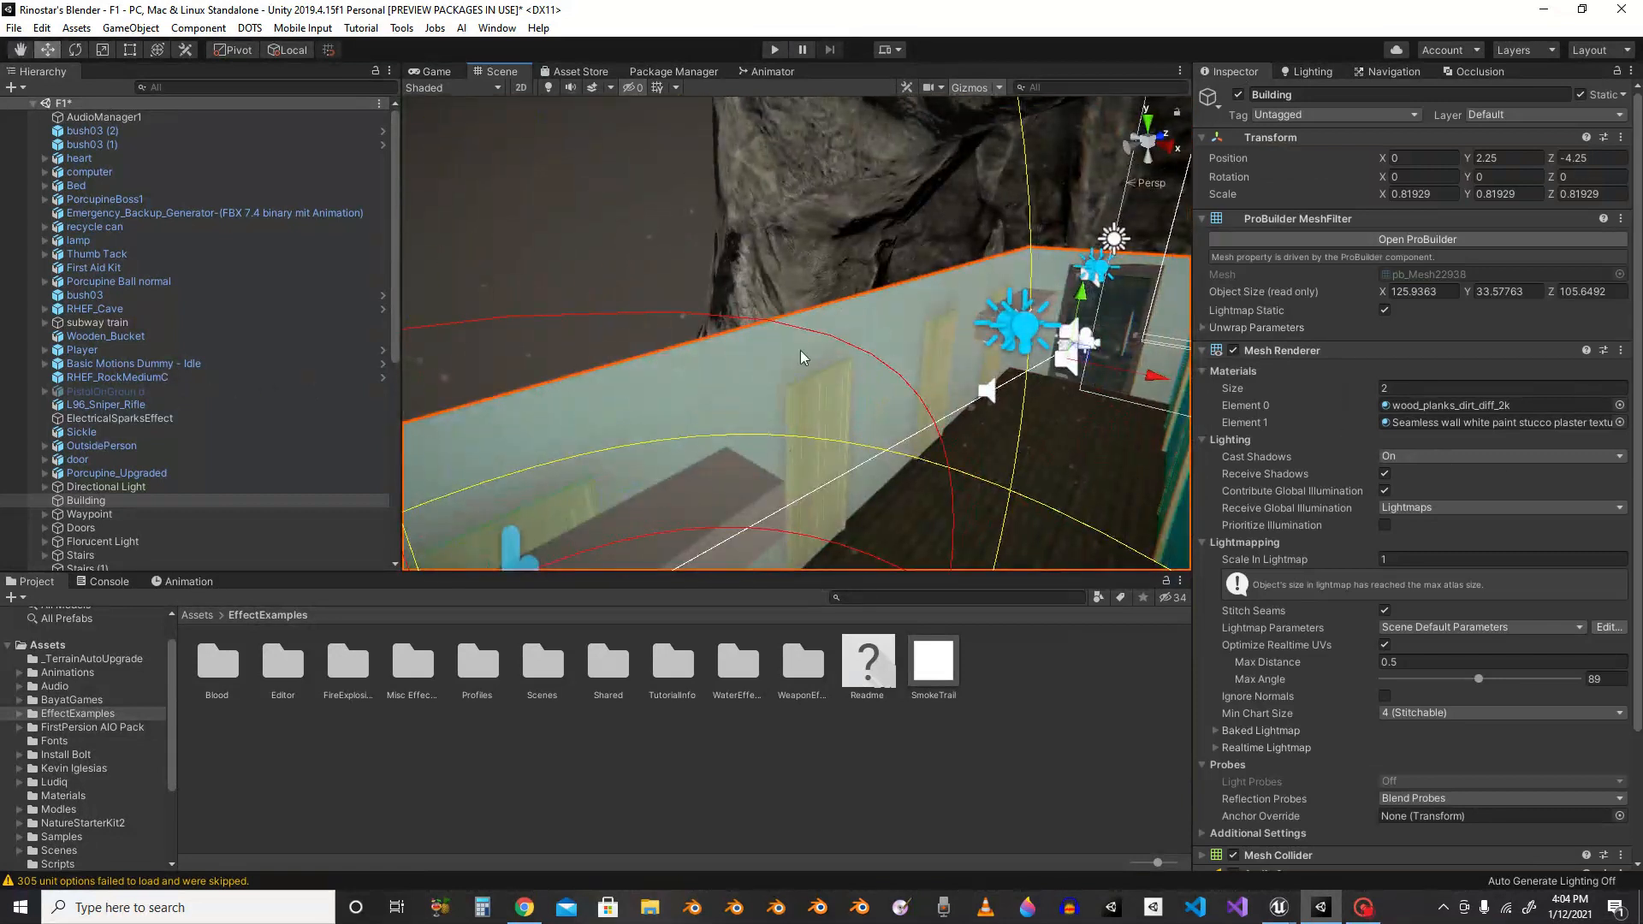
right_click_drag(801, 356, 1035, 368)
right_click_drag(873, 418, 563, 454)
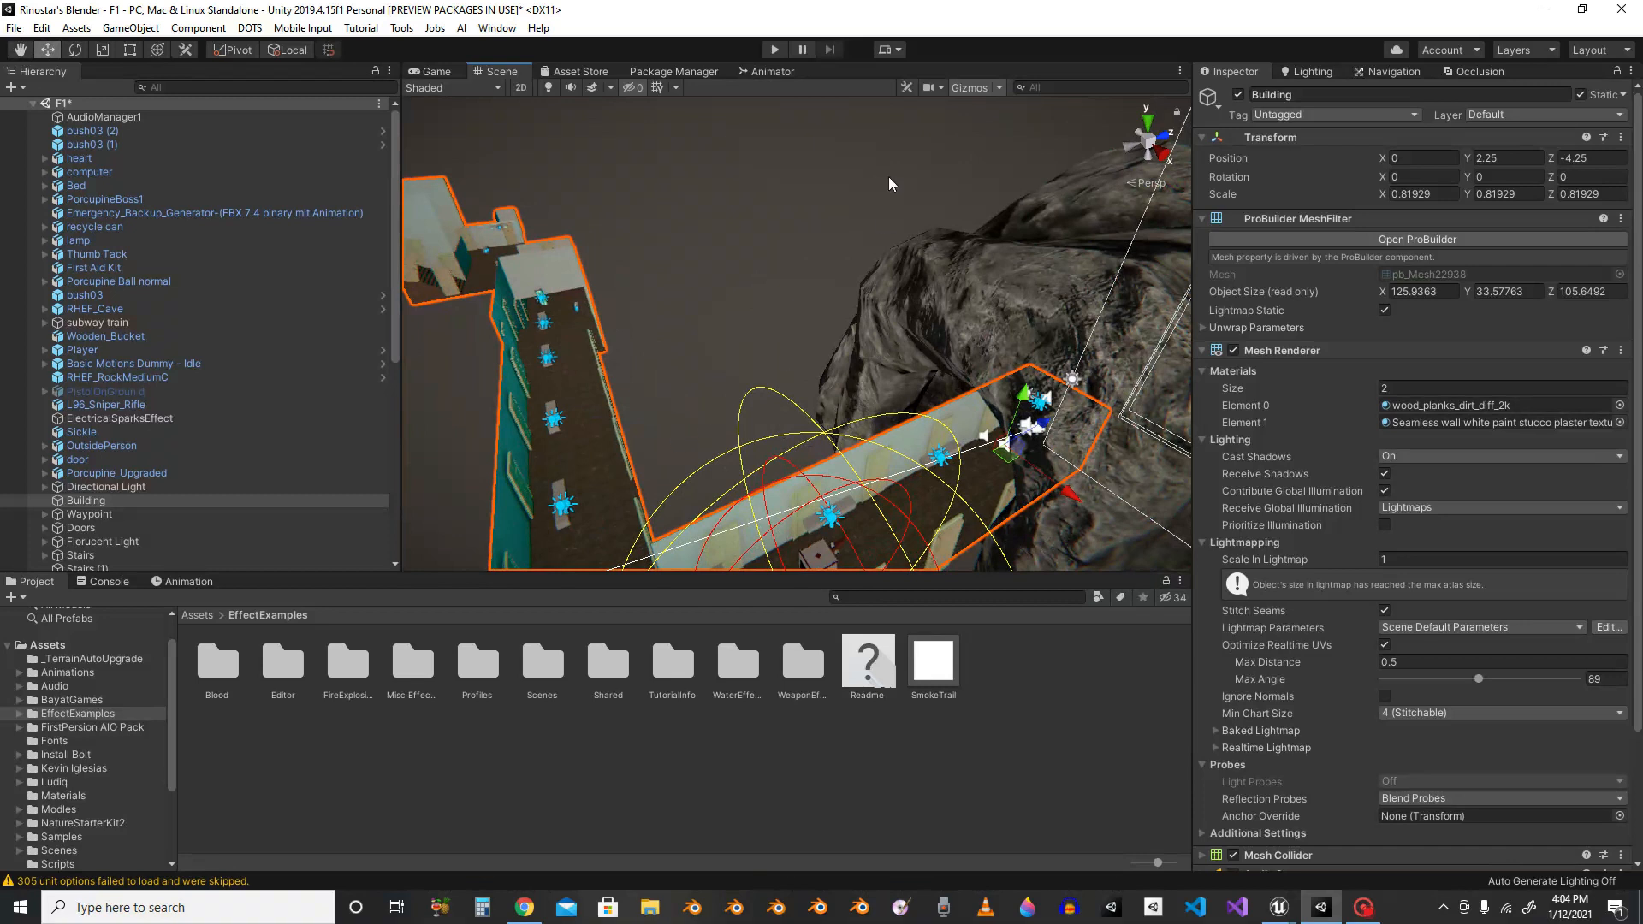
right_click_drag(889, 178, 793, 215)
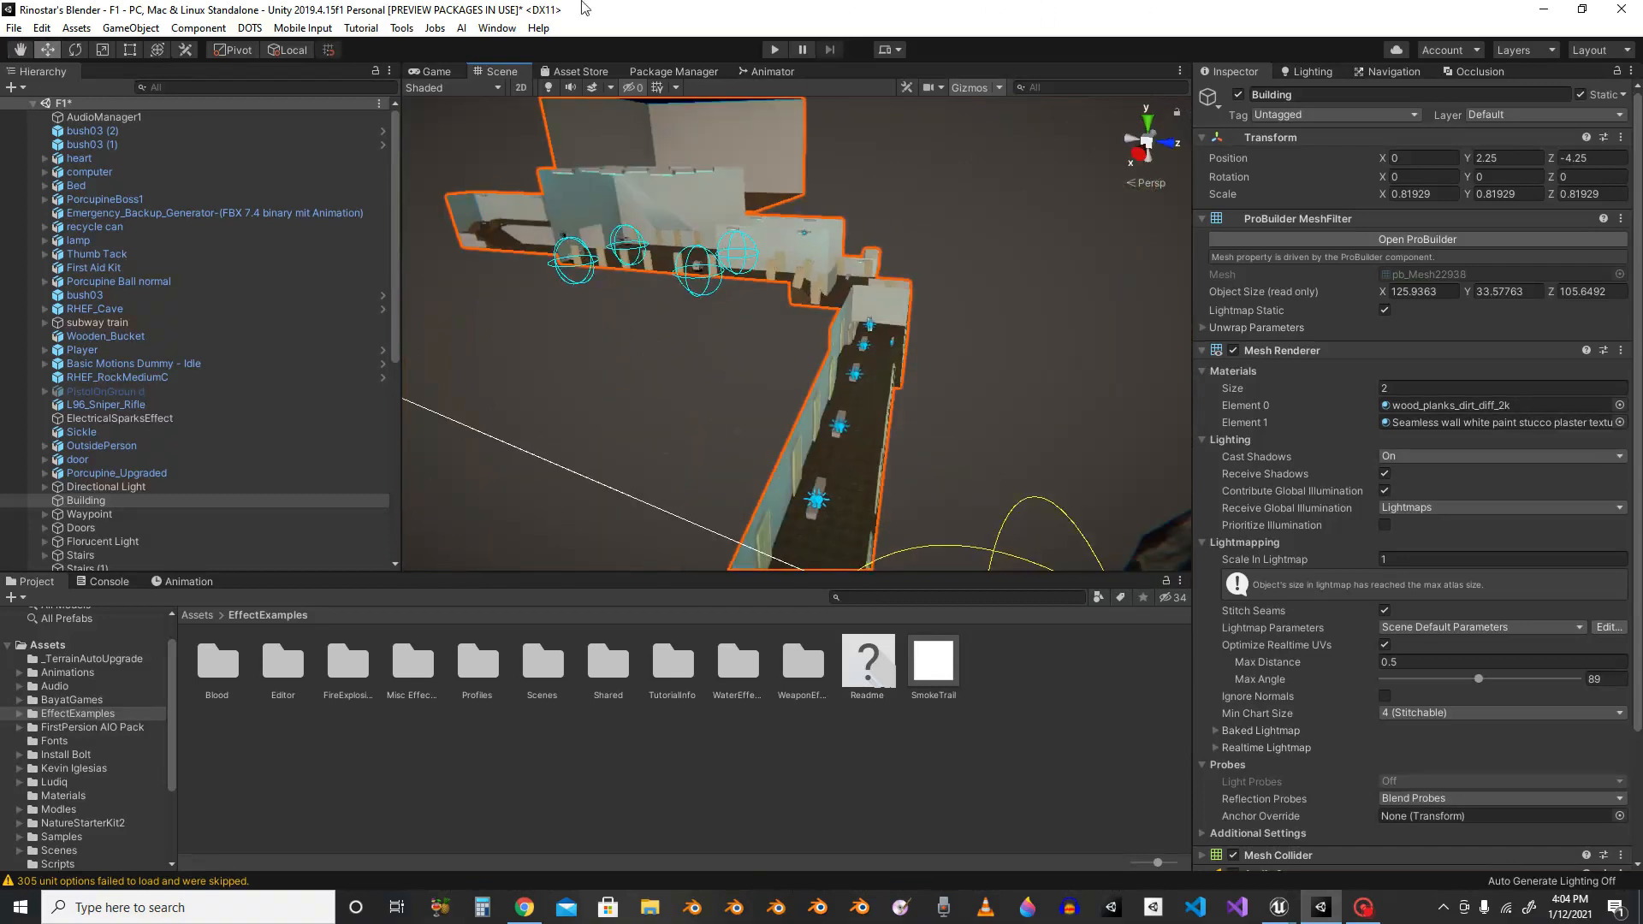
Step: Open the Quality section of the Project Settings and look over its options
left_click(6, 29)
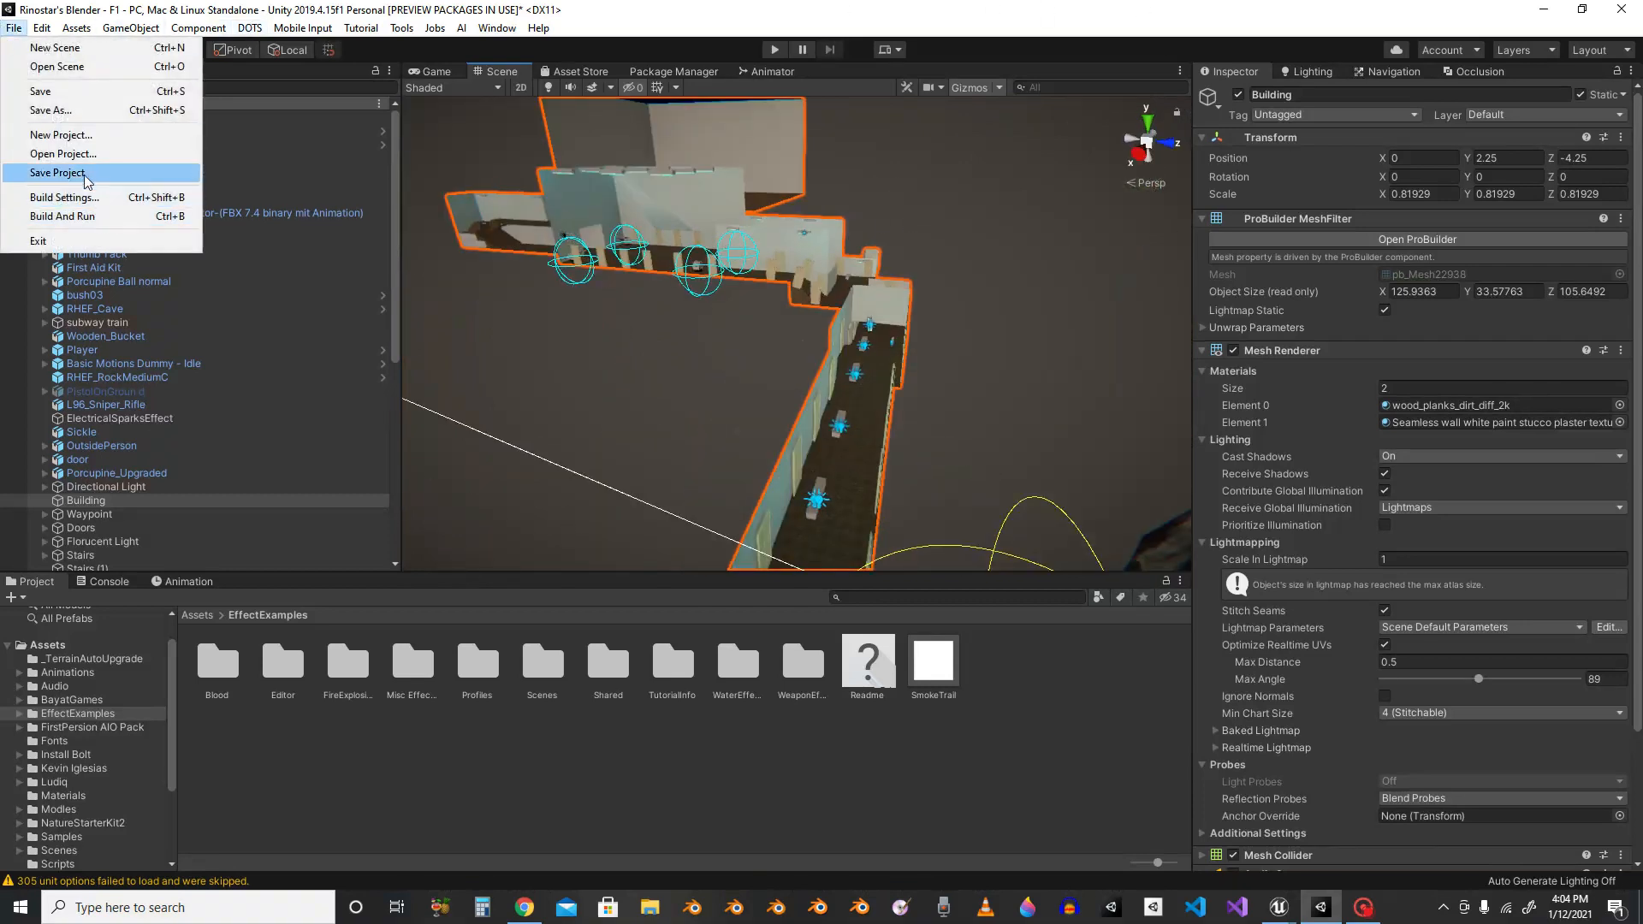
mouse_move(41, 28)
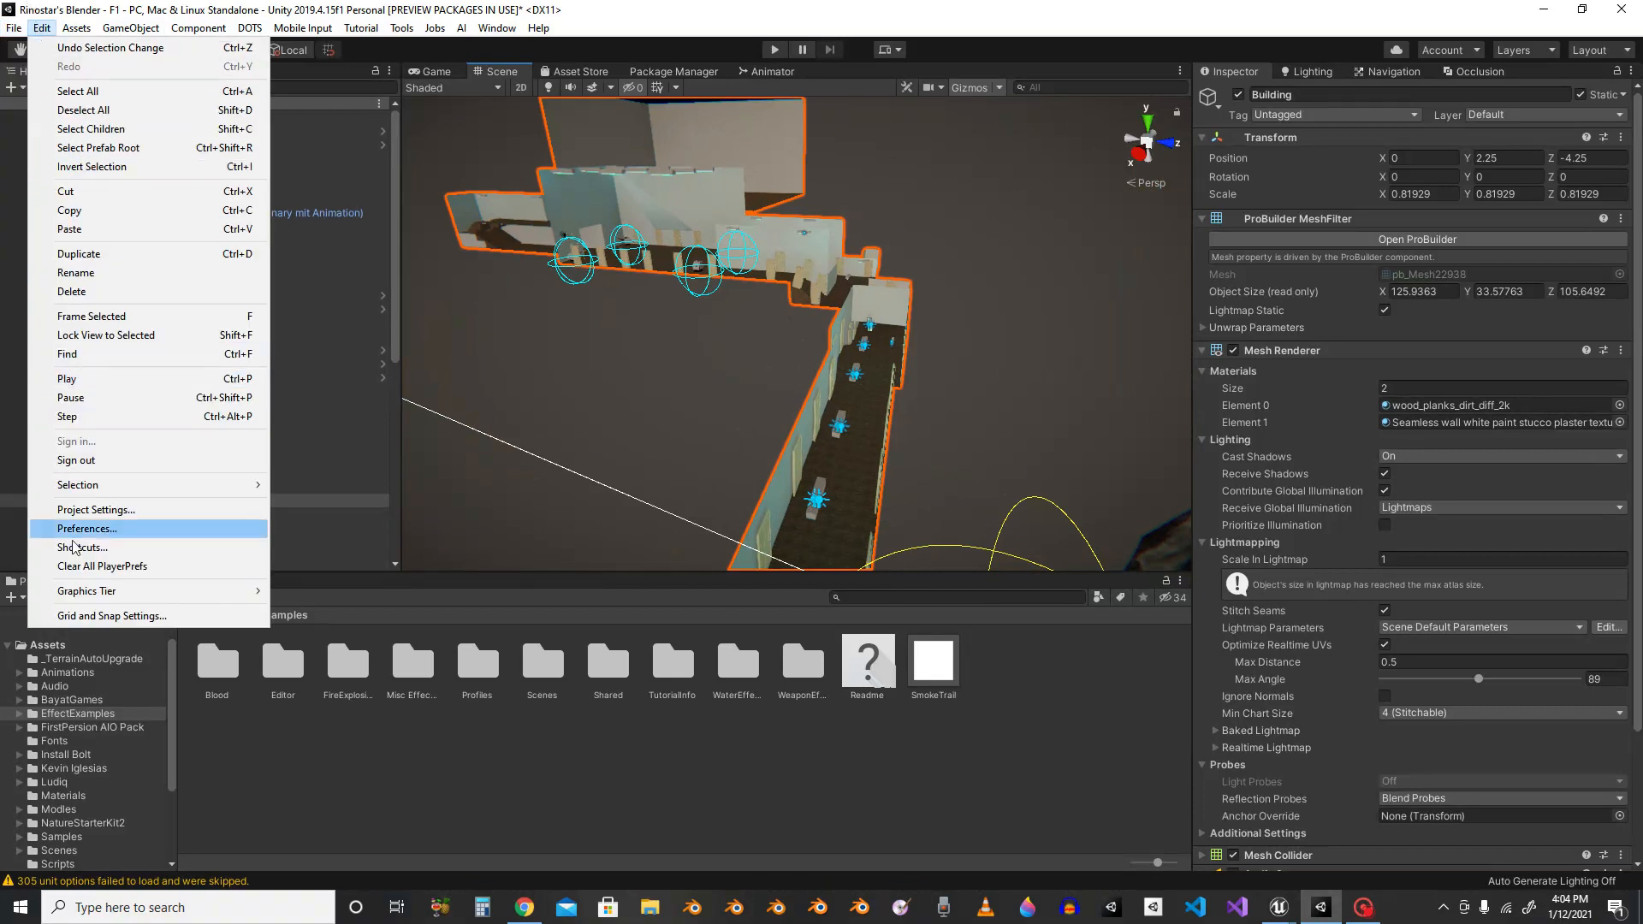
left_click(75, 510)
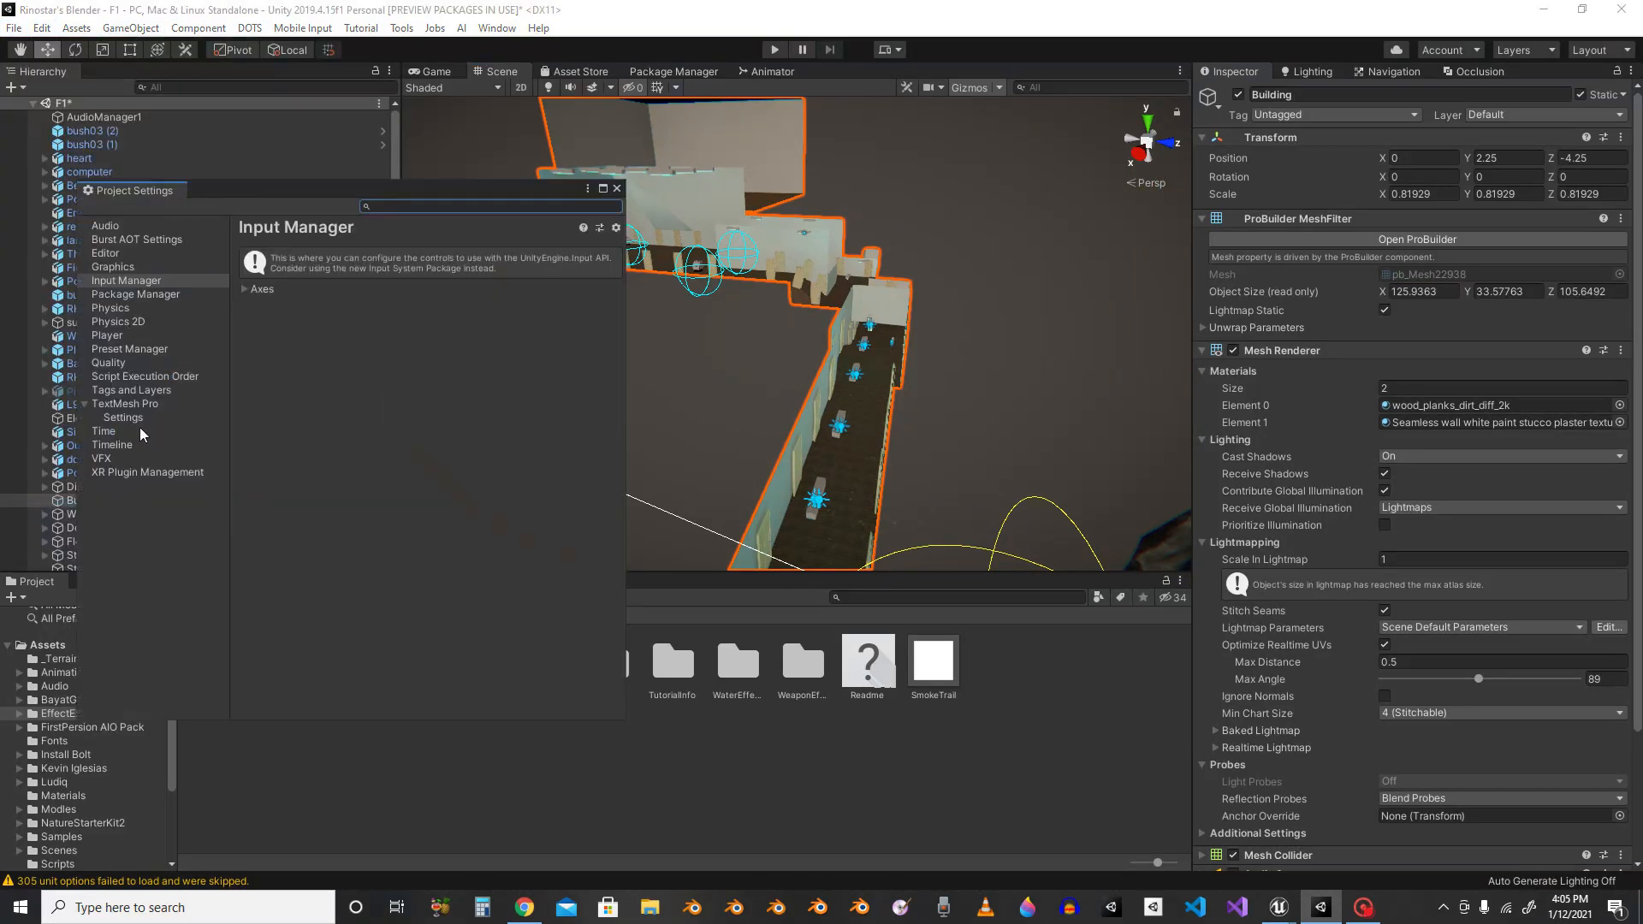
left_click(108, 364)
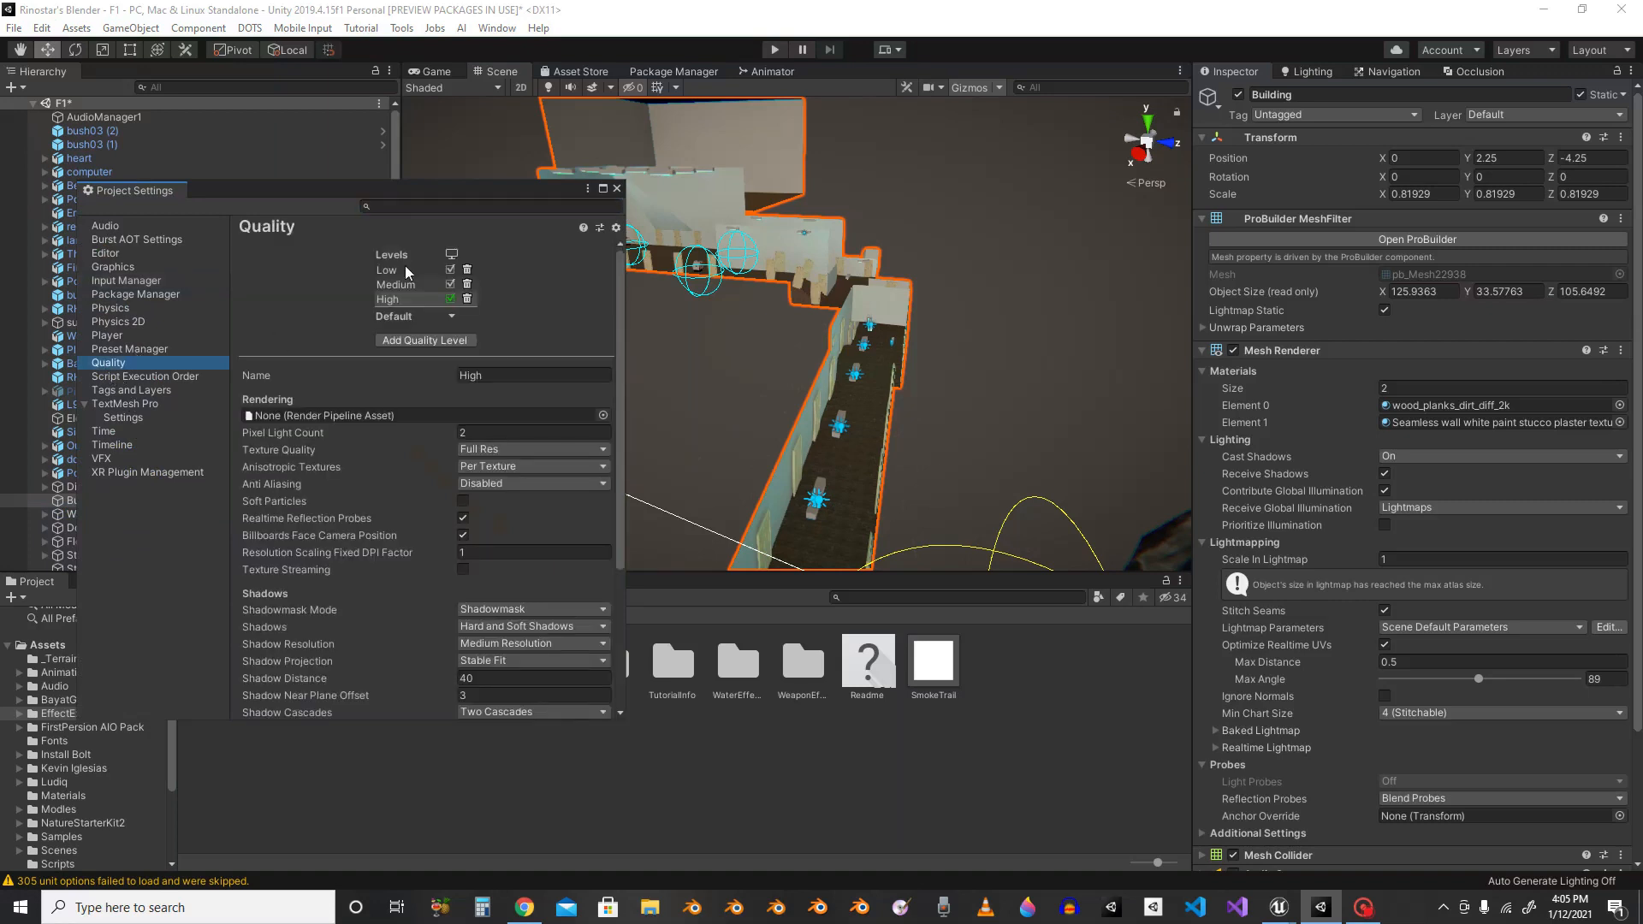
scroll(464, 414, "down", 3)
scroll(464, 415, "up", 3)
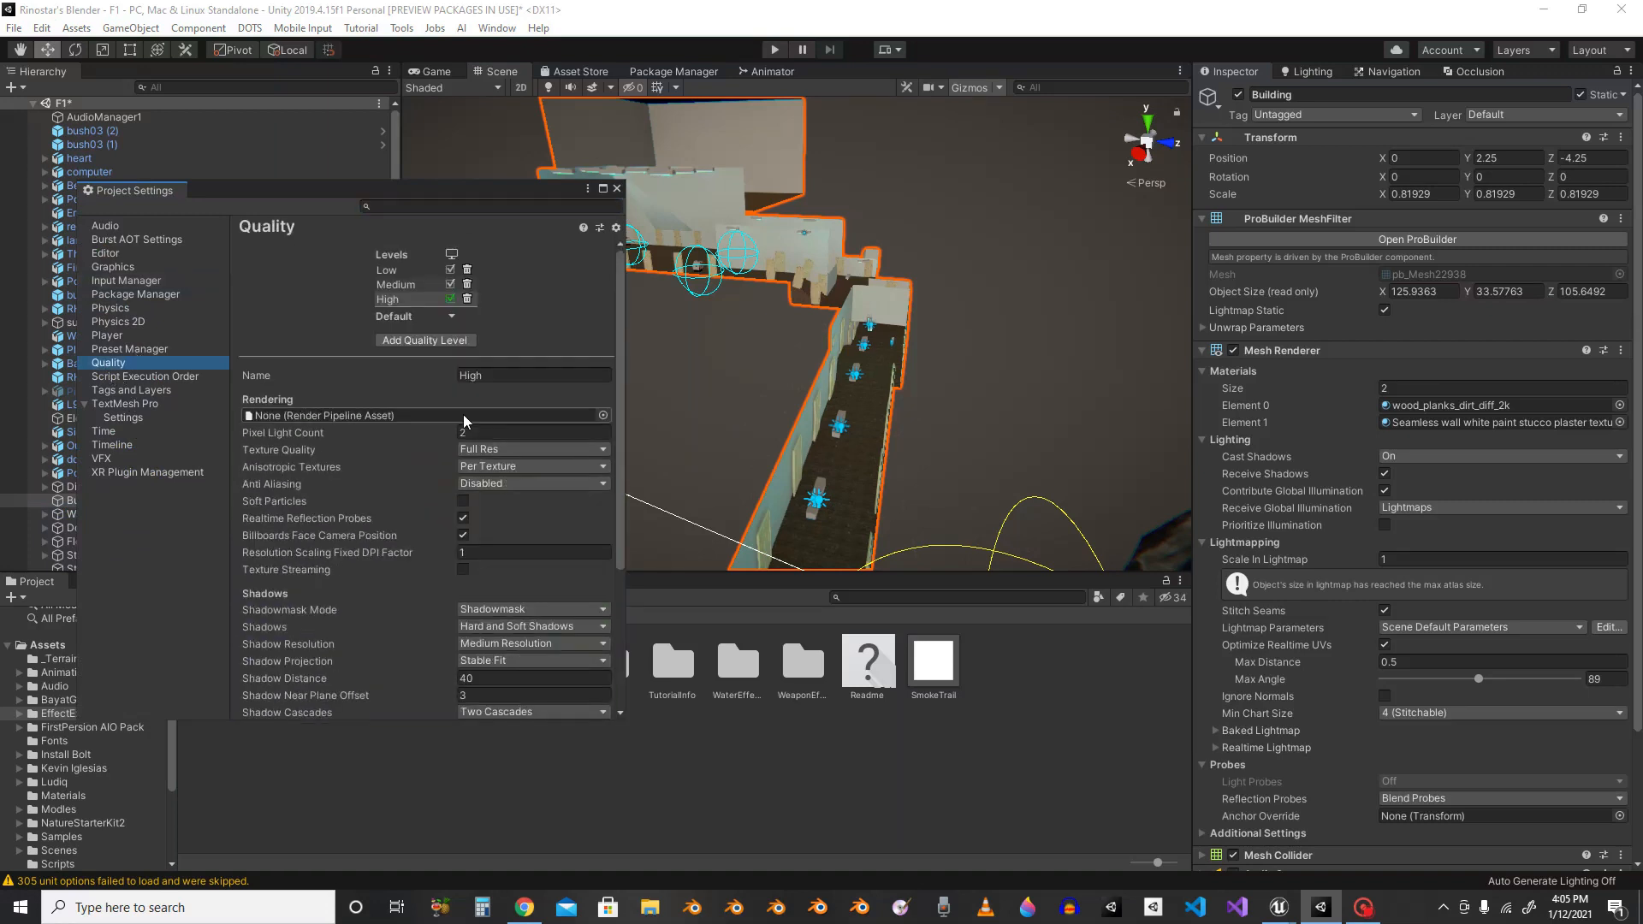
Step: Compare the Low, Medium and High quality levels, ending with the rendering, shadow and other options of Medium
left_click(393, 284)
left_click(387, 272)
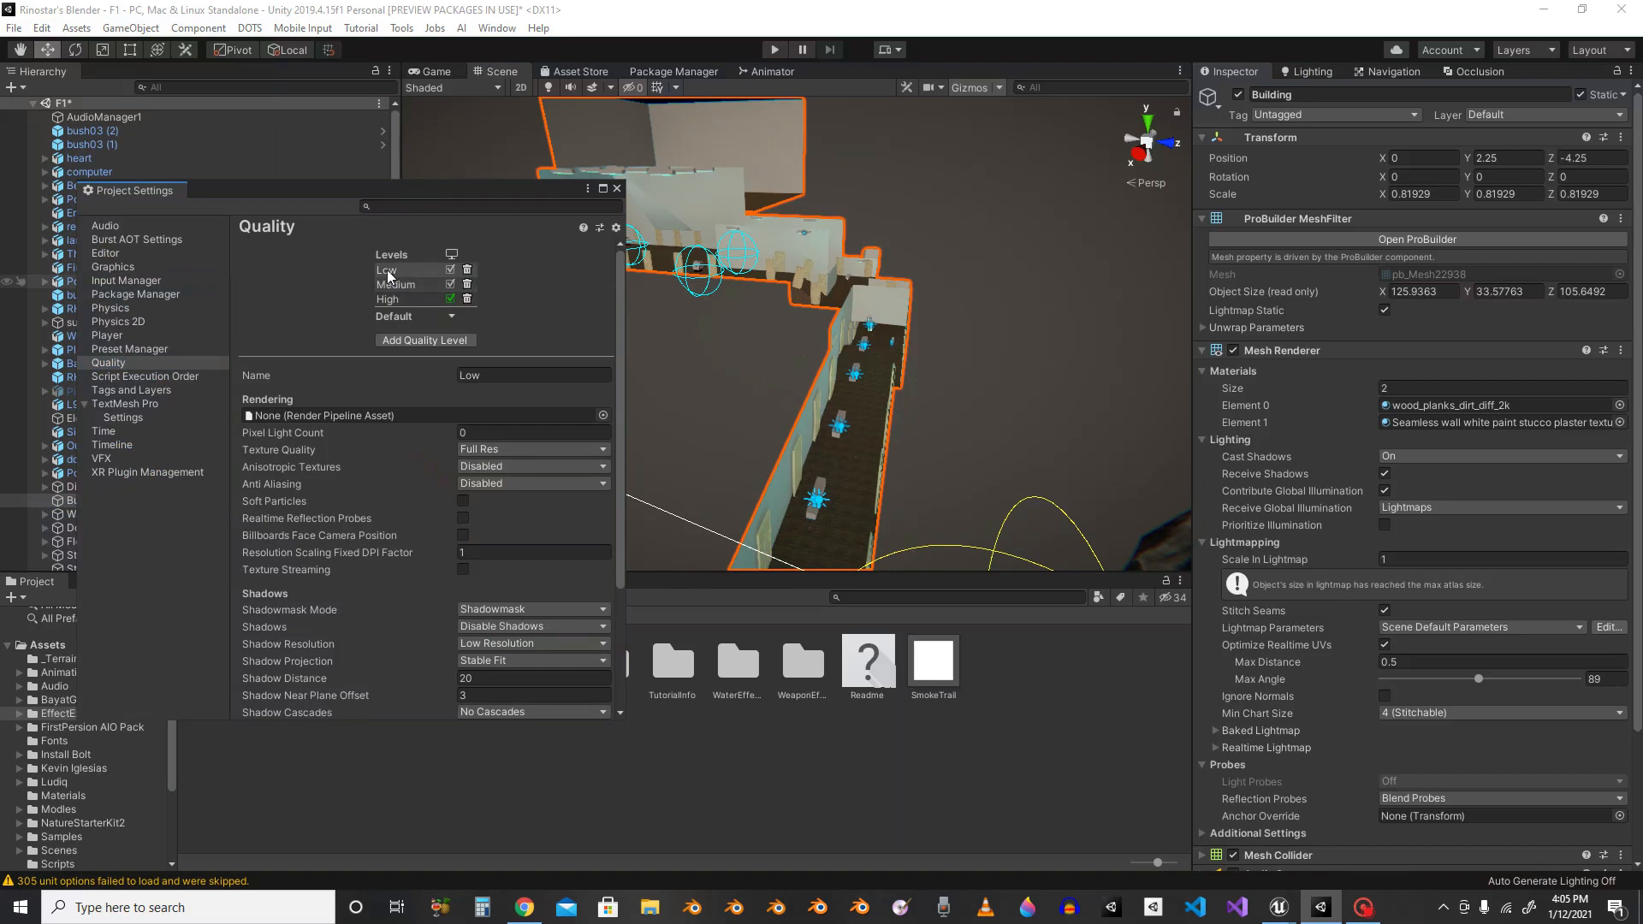
left_click(392, 288)
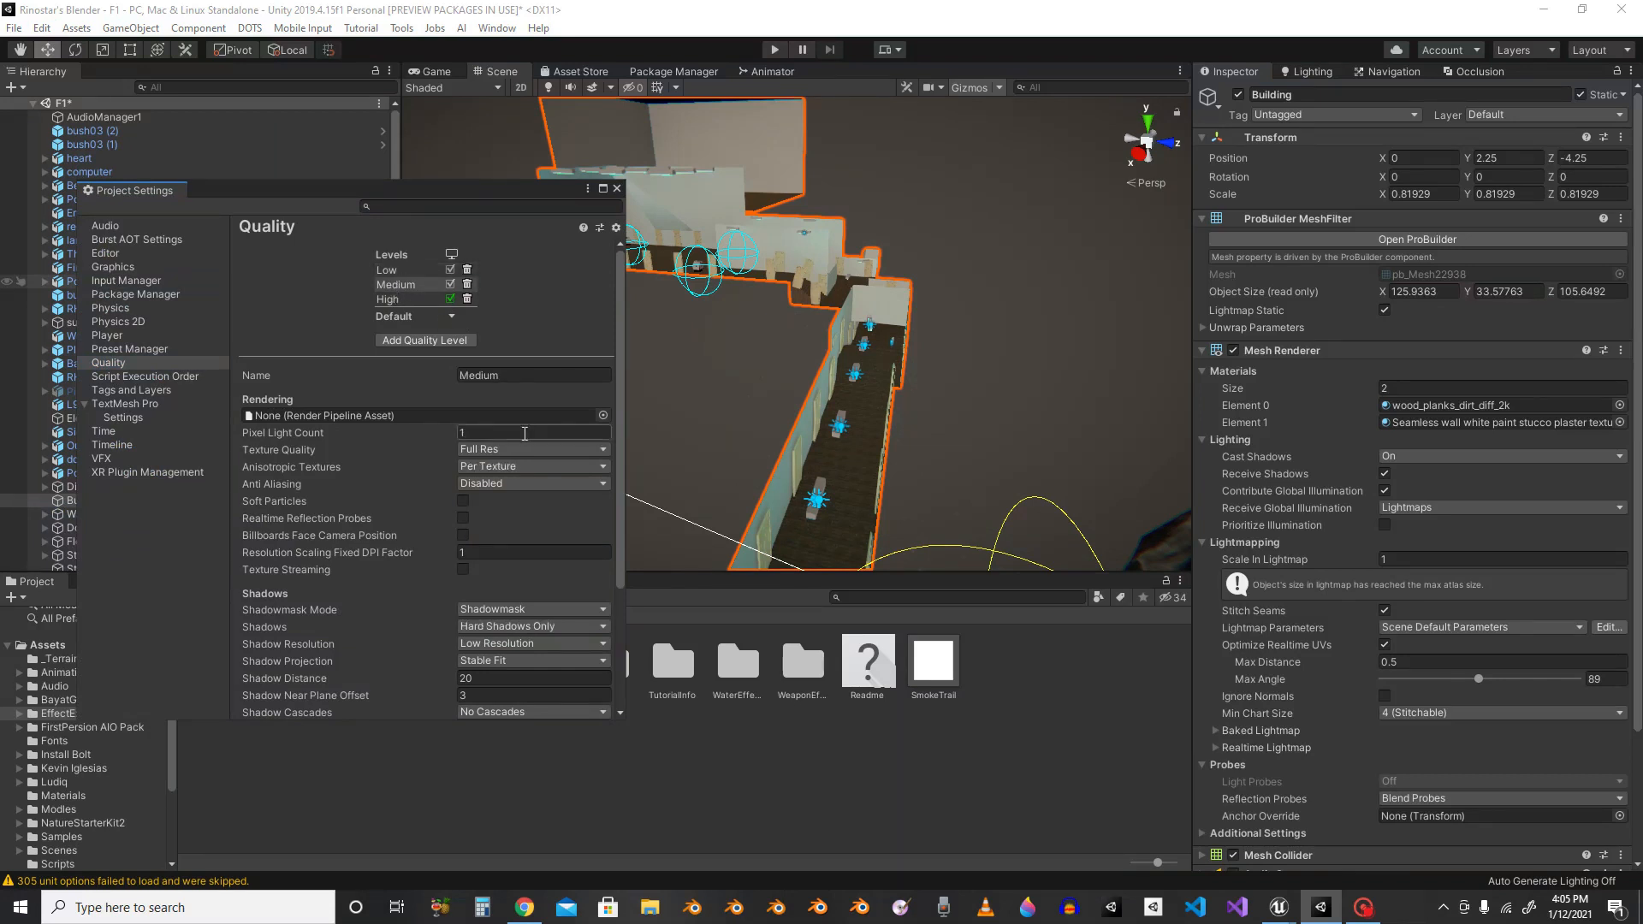
left_click(394, 301)
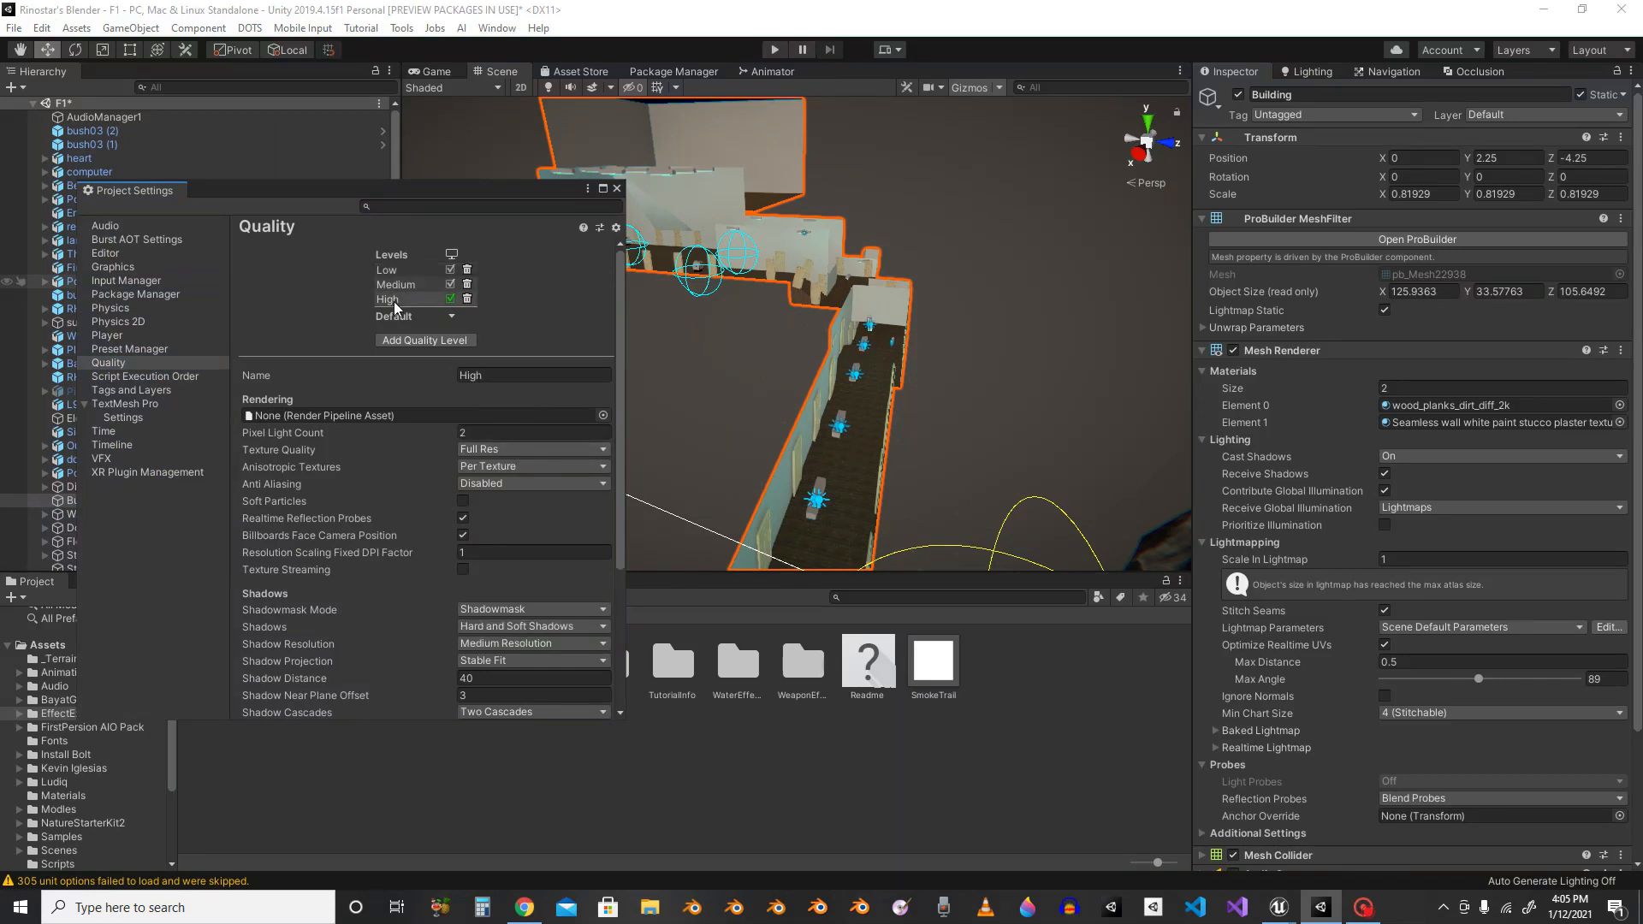
left_click(412, 288)
scroll(490, 532, "down", 5)
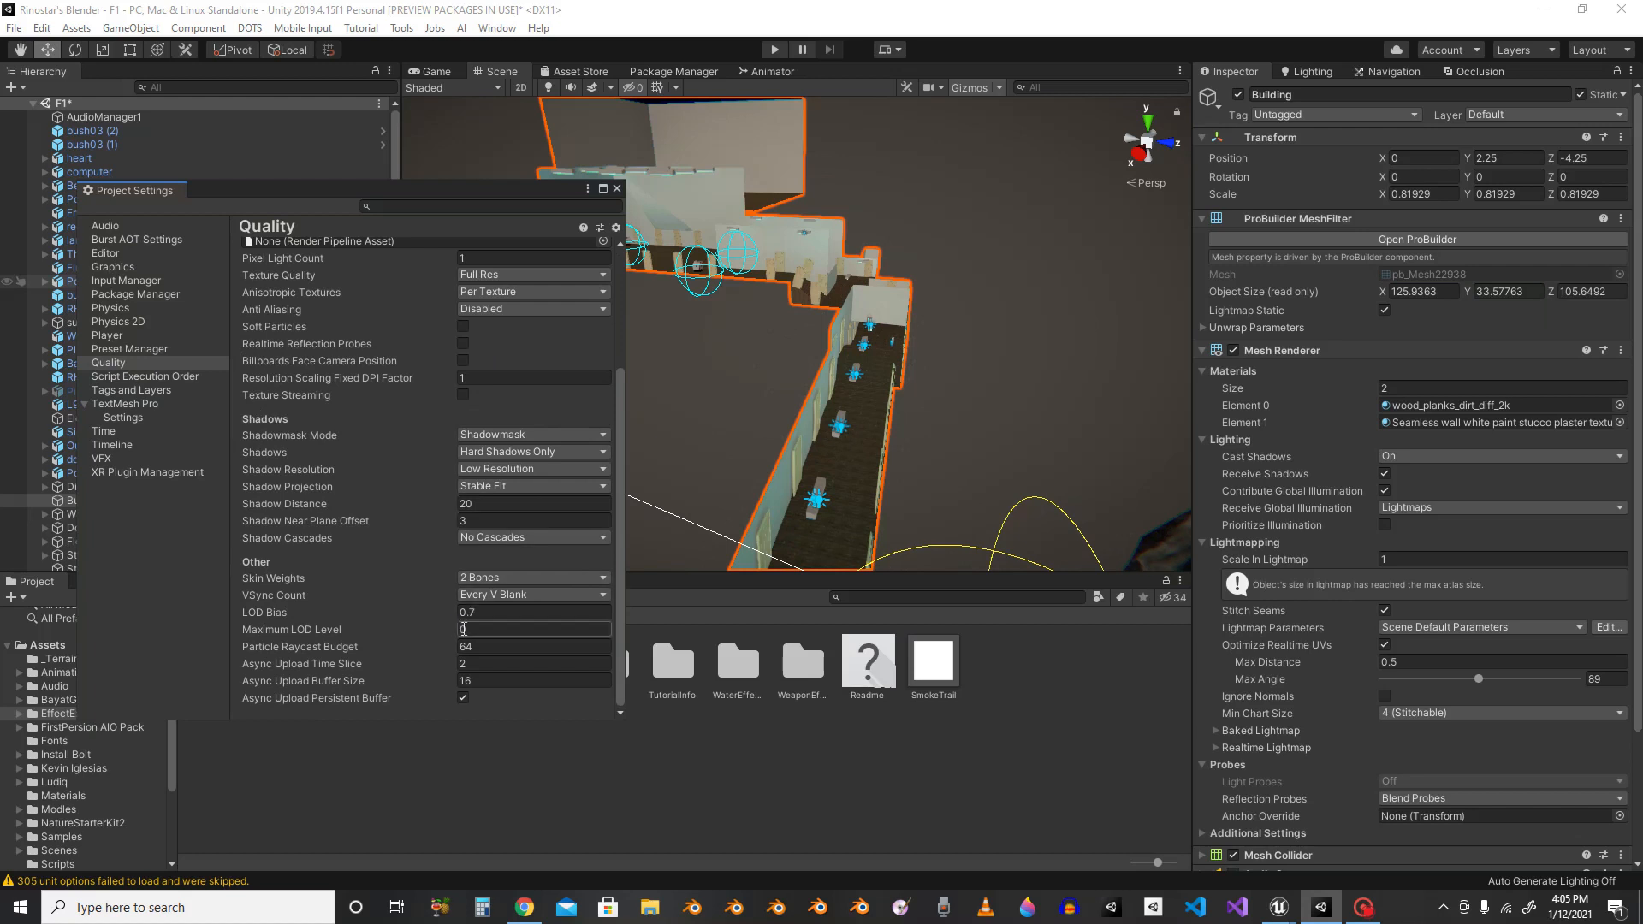
scroll(430, 461, "up", 4)
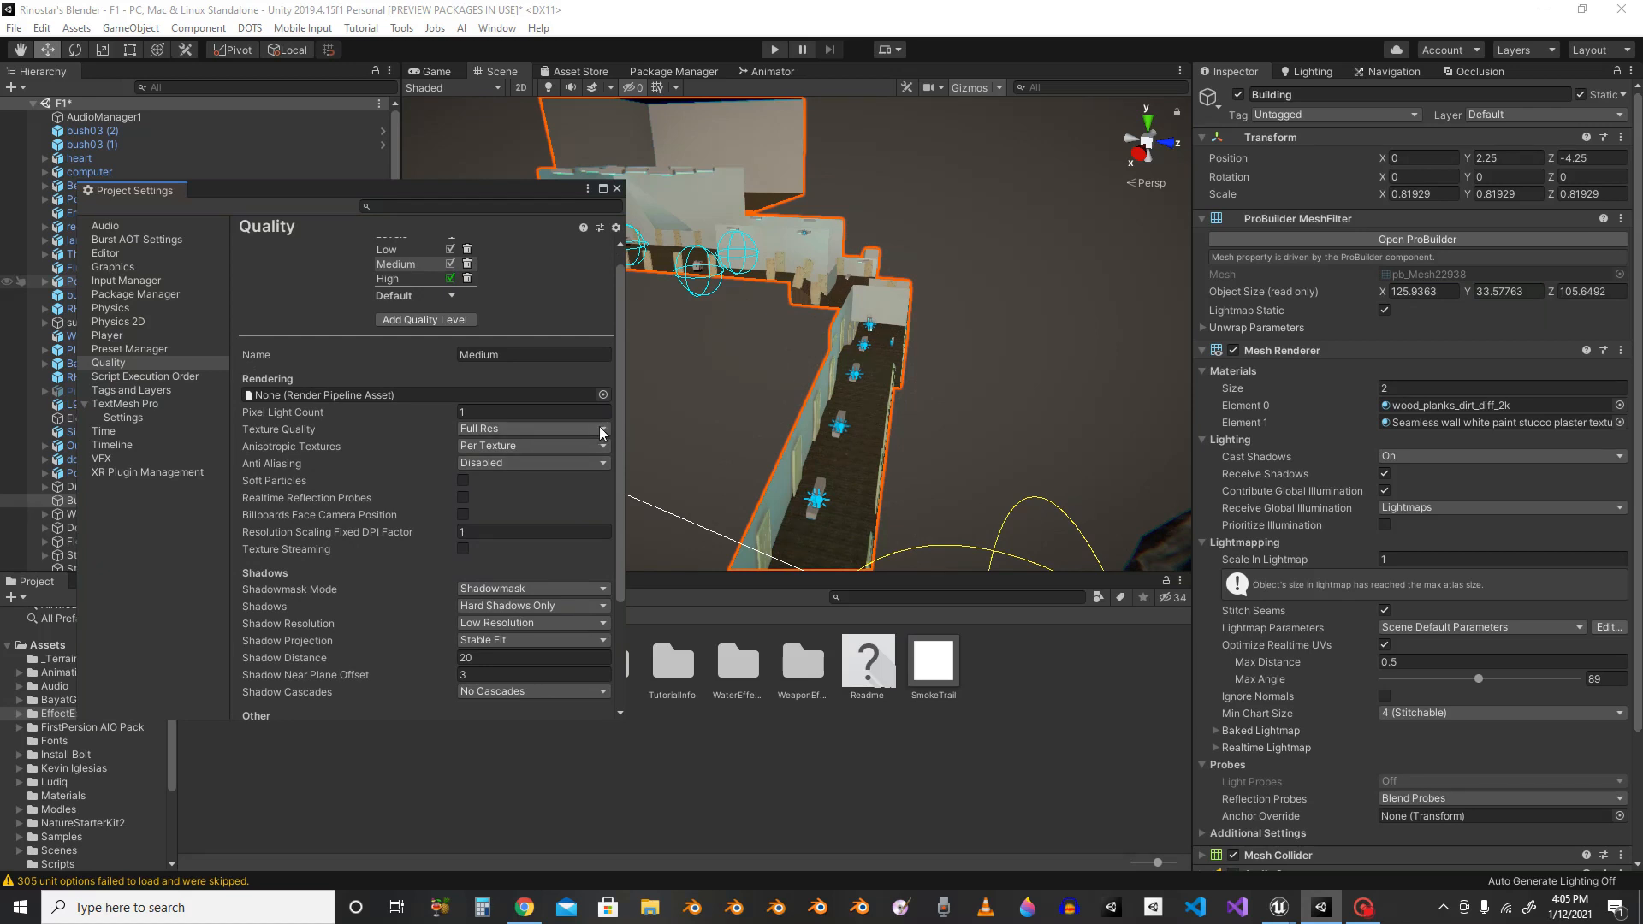
Step: Examine the Medium level's Anti Aliasing, Soft Particles and Shadow Distance options, and close the Project Settings
left_click(489, 465)
left_click(330, 464)
left_click(469, 483)
scroll(563, 634, "down", 3)
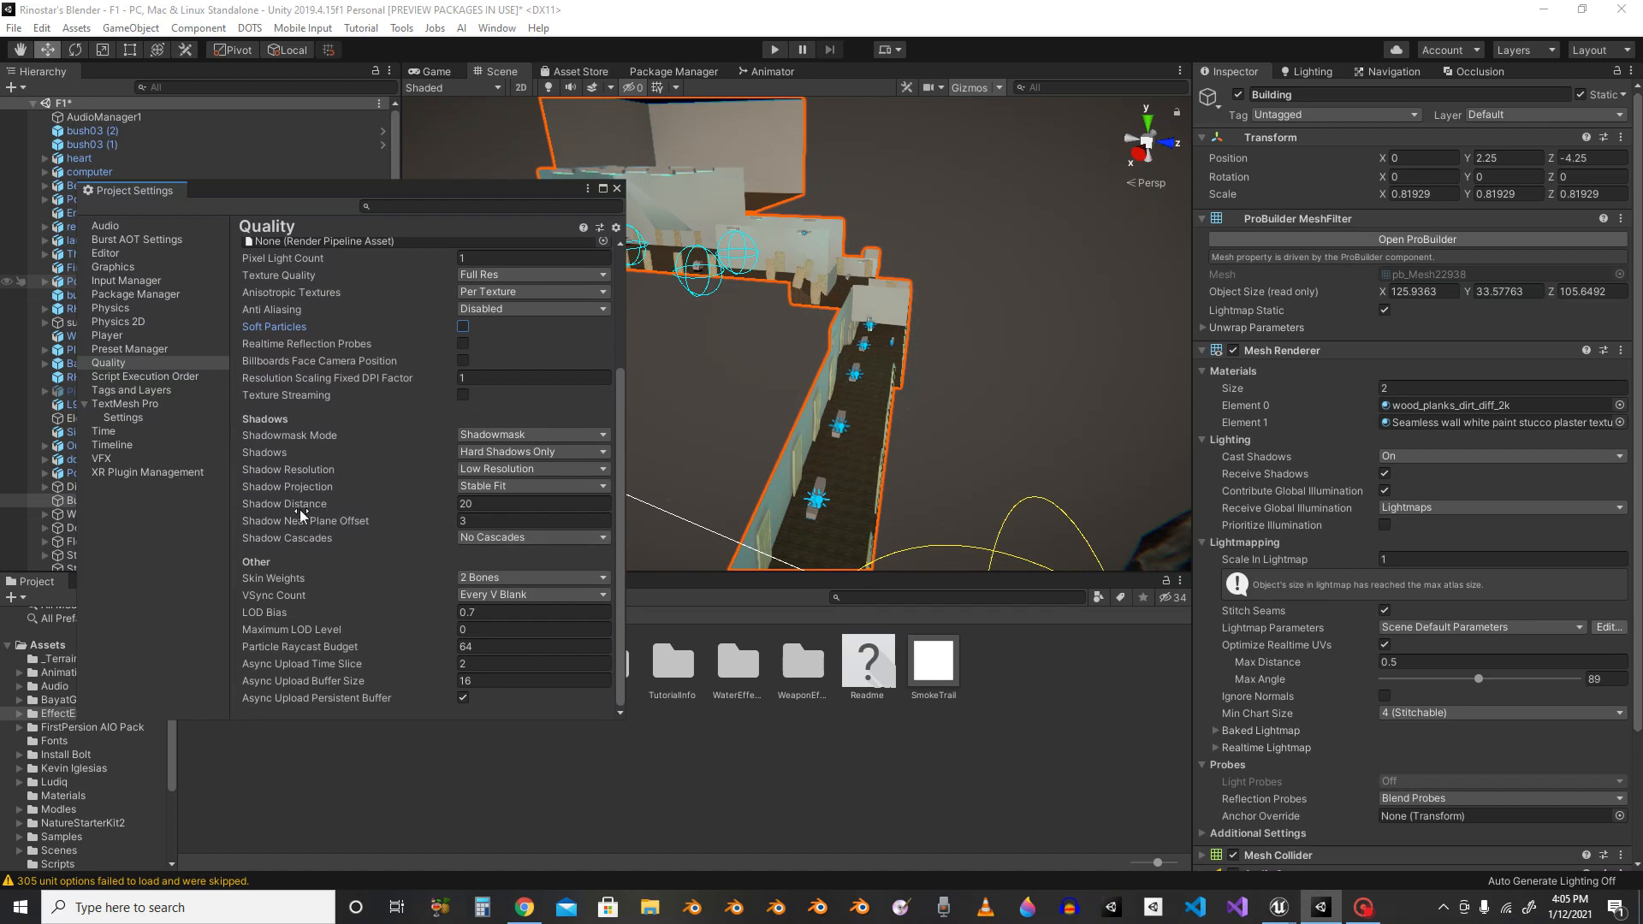
left_click(495, 505)
left_click(619, 190)
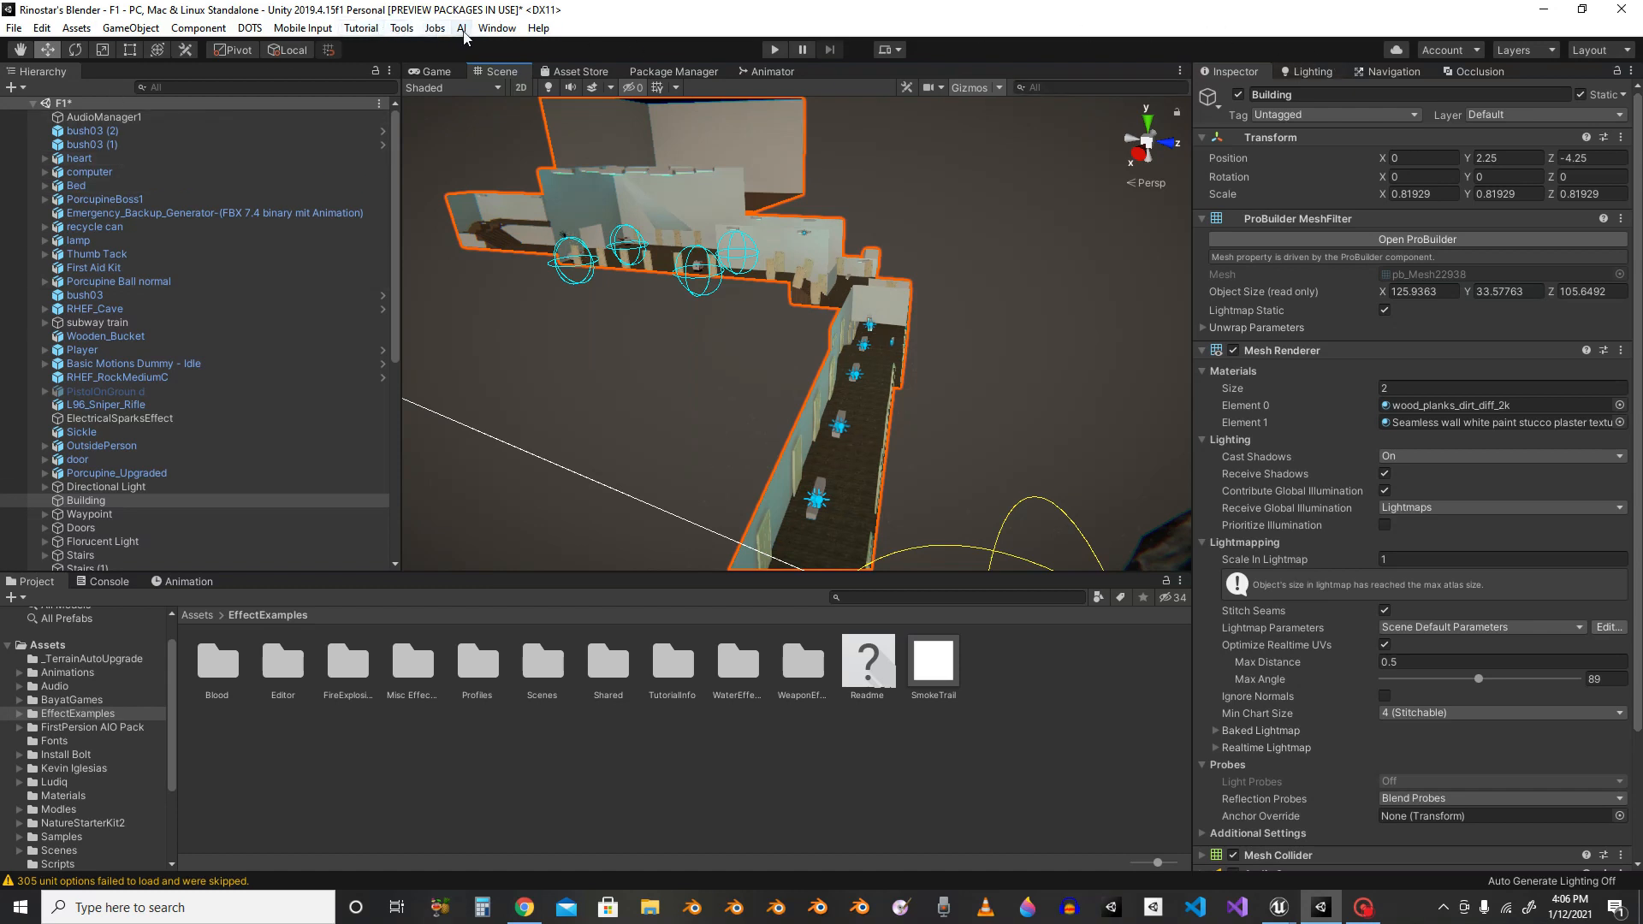
Step: Open the Lighting Settings, review the environment, mixed lighting and lightmapping options, and return to the Building object's properties
left_click(496, 27)
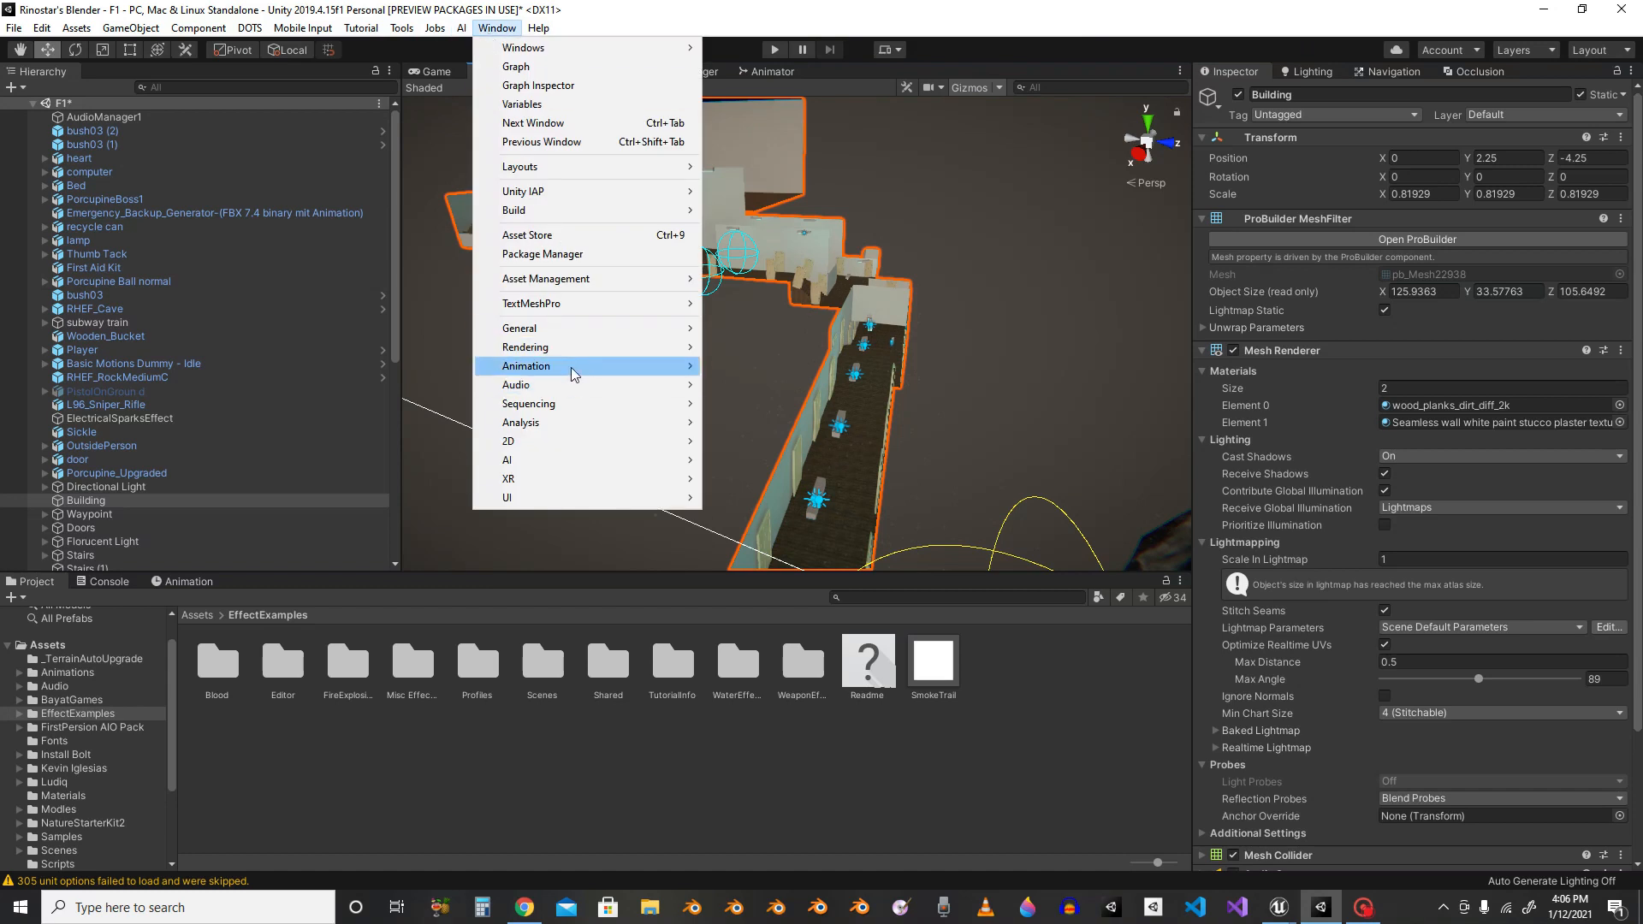
mouse_move(572, 347)
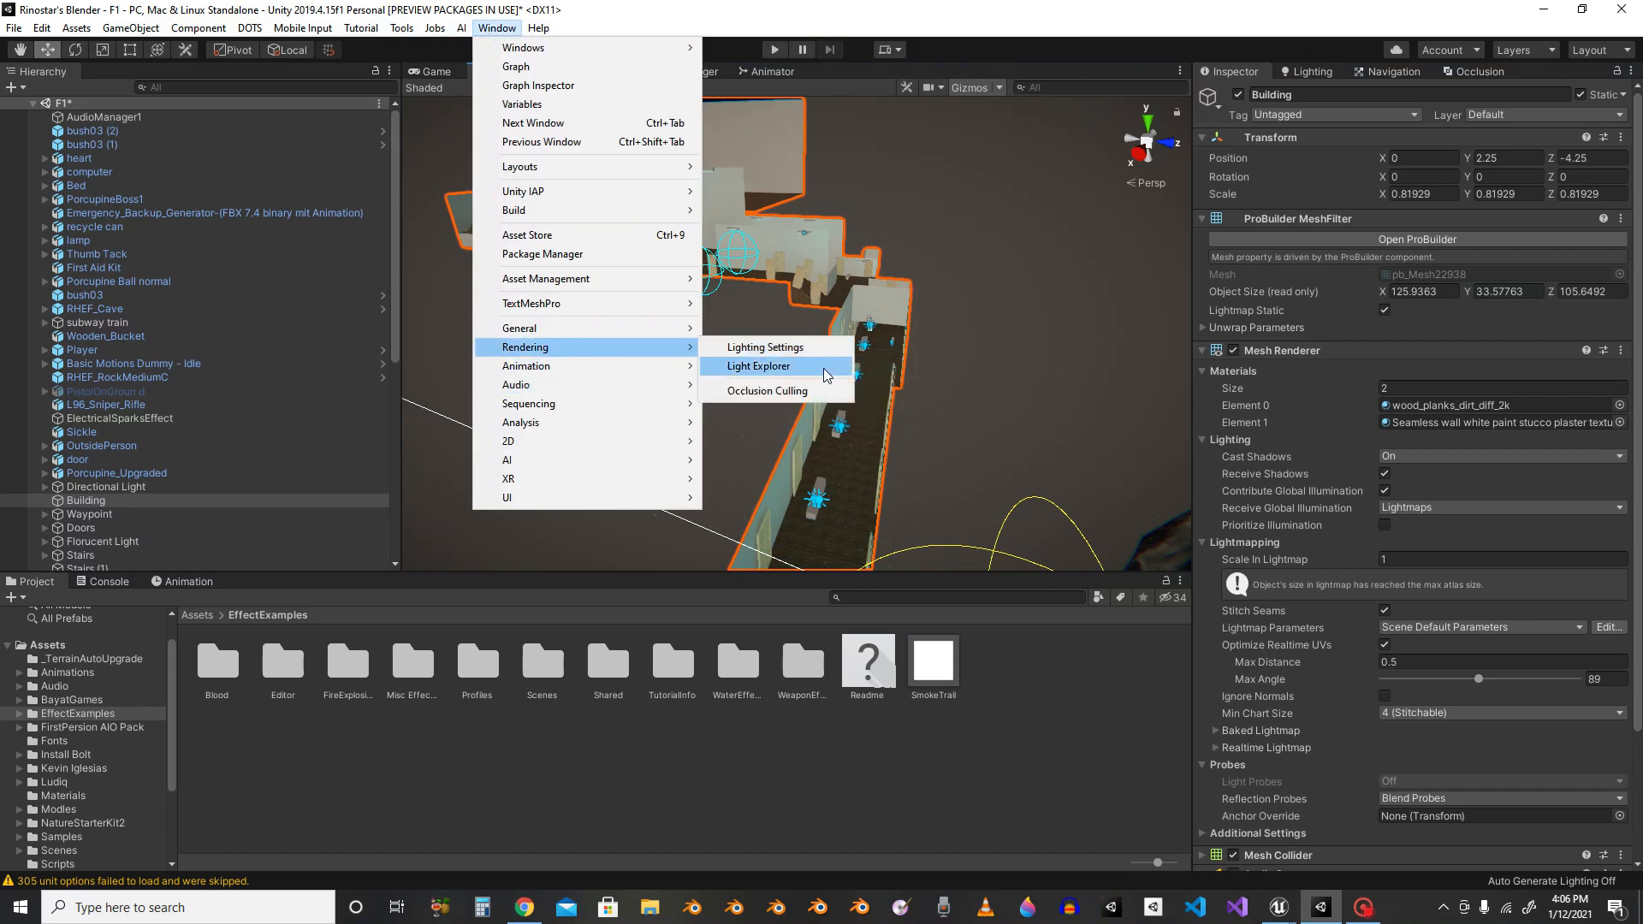
left_click(770, 347)
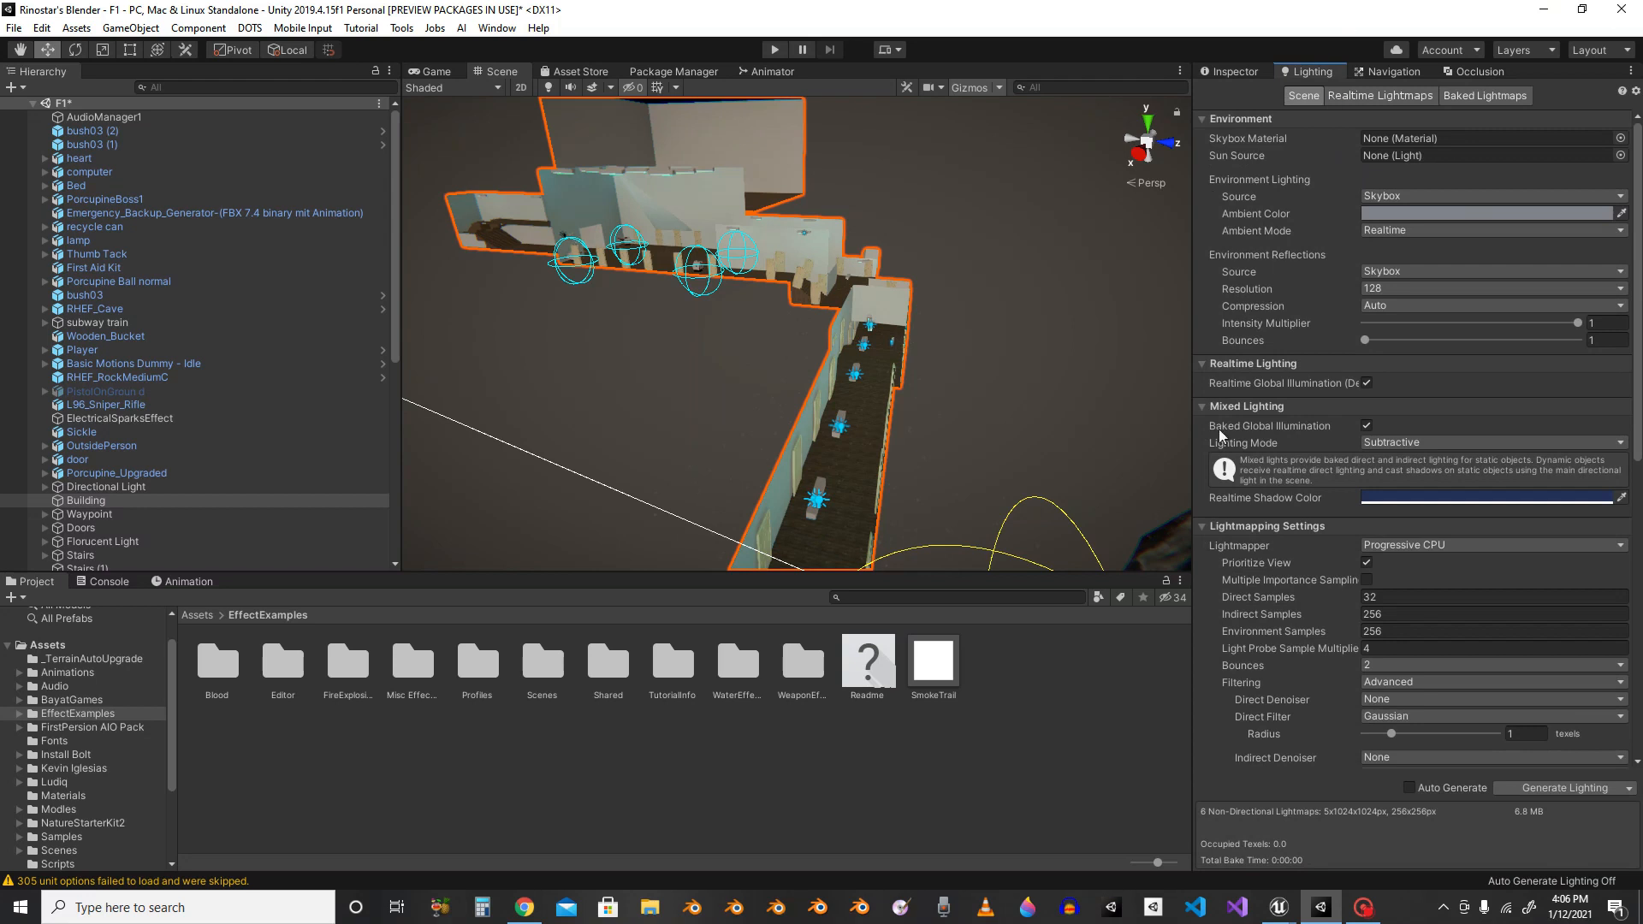
scroll(1250, 428, "down", 3)
scroll(1280, 423, "up", 3)
left_click(1230, 71)
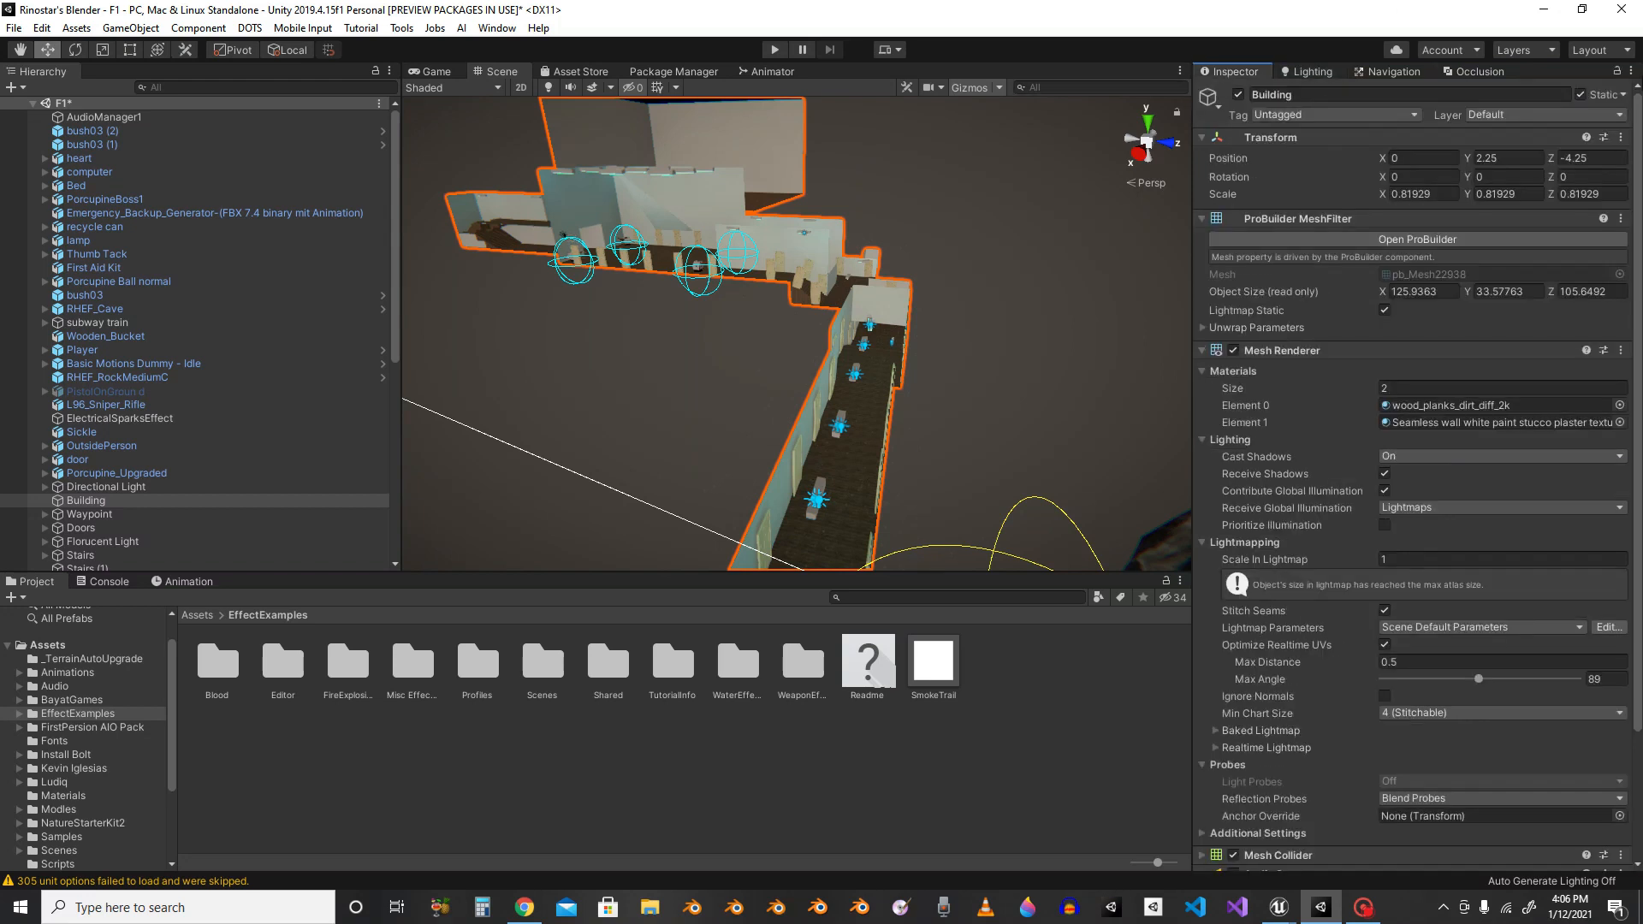
Step: Check the Building object's static flags for Contribute GI, leaving them as they are
left_click(1623, 95)
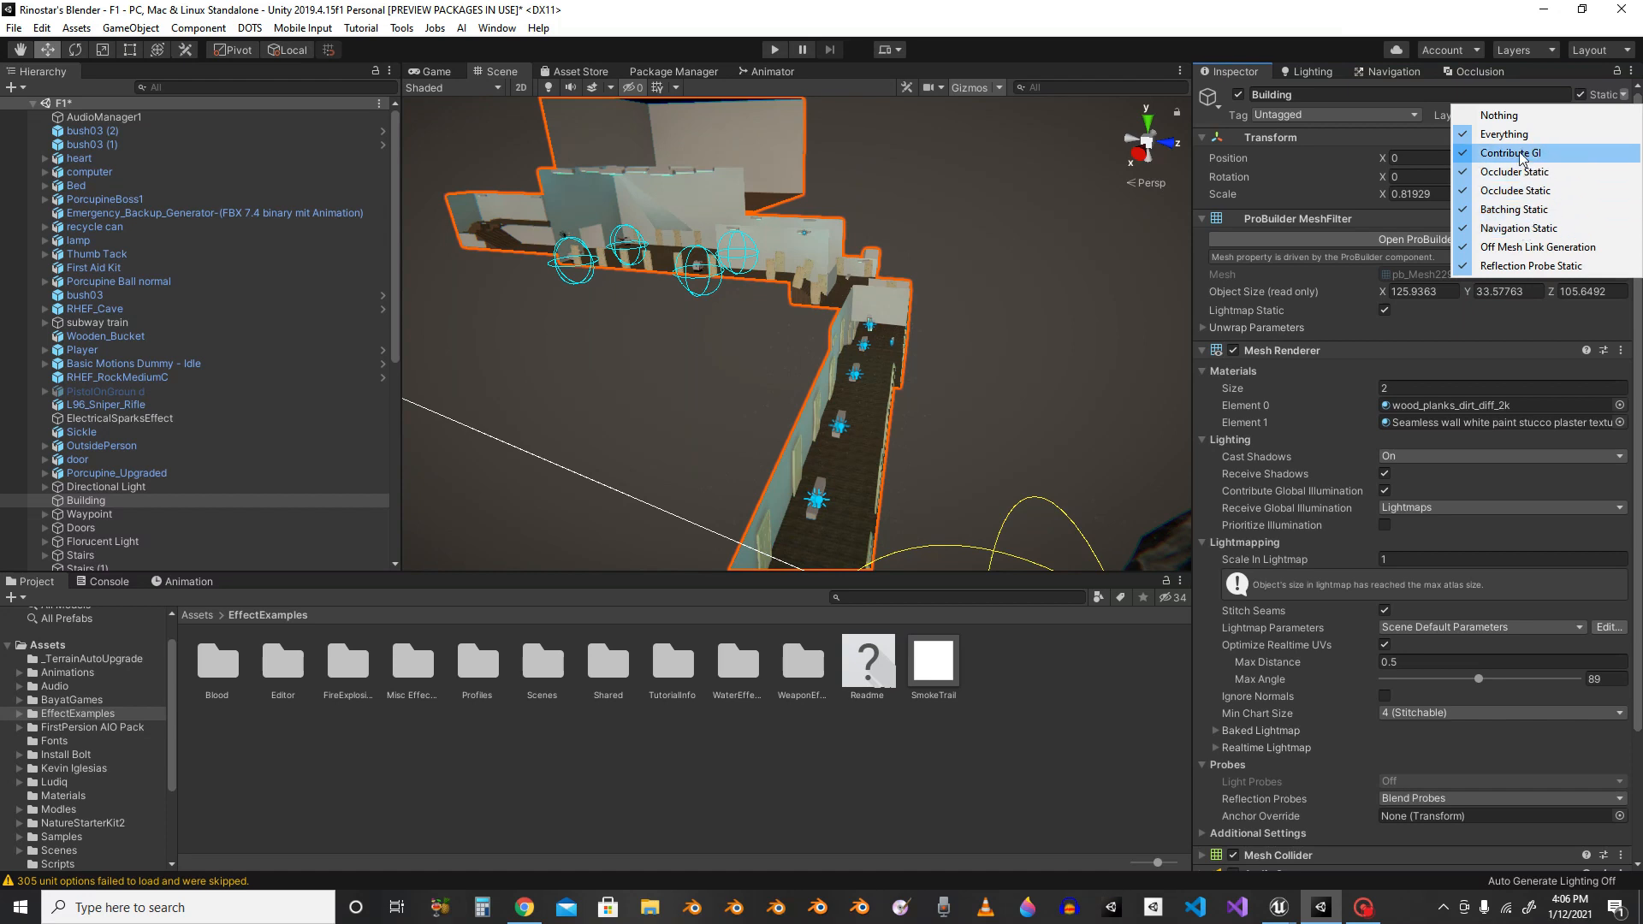
left_click(1238, 190)
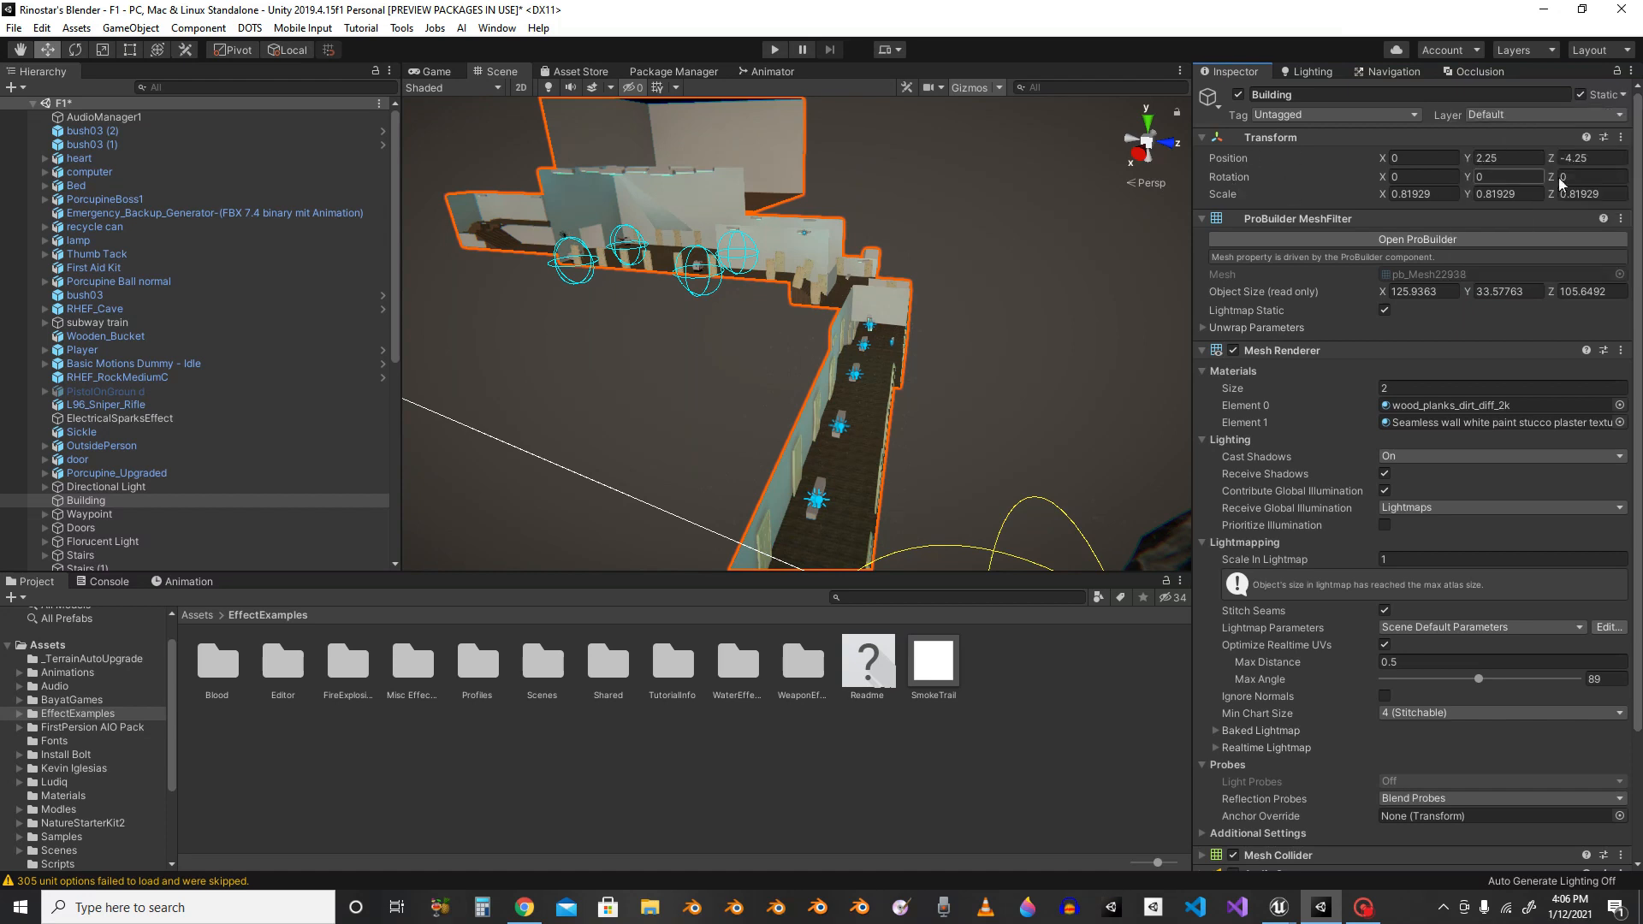
left_click(1624, 95)
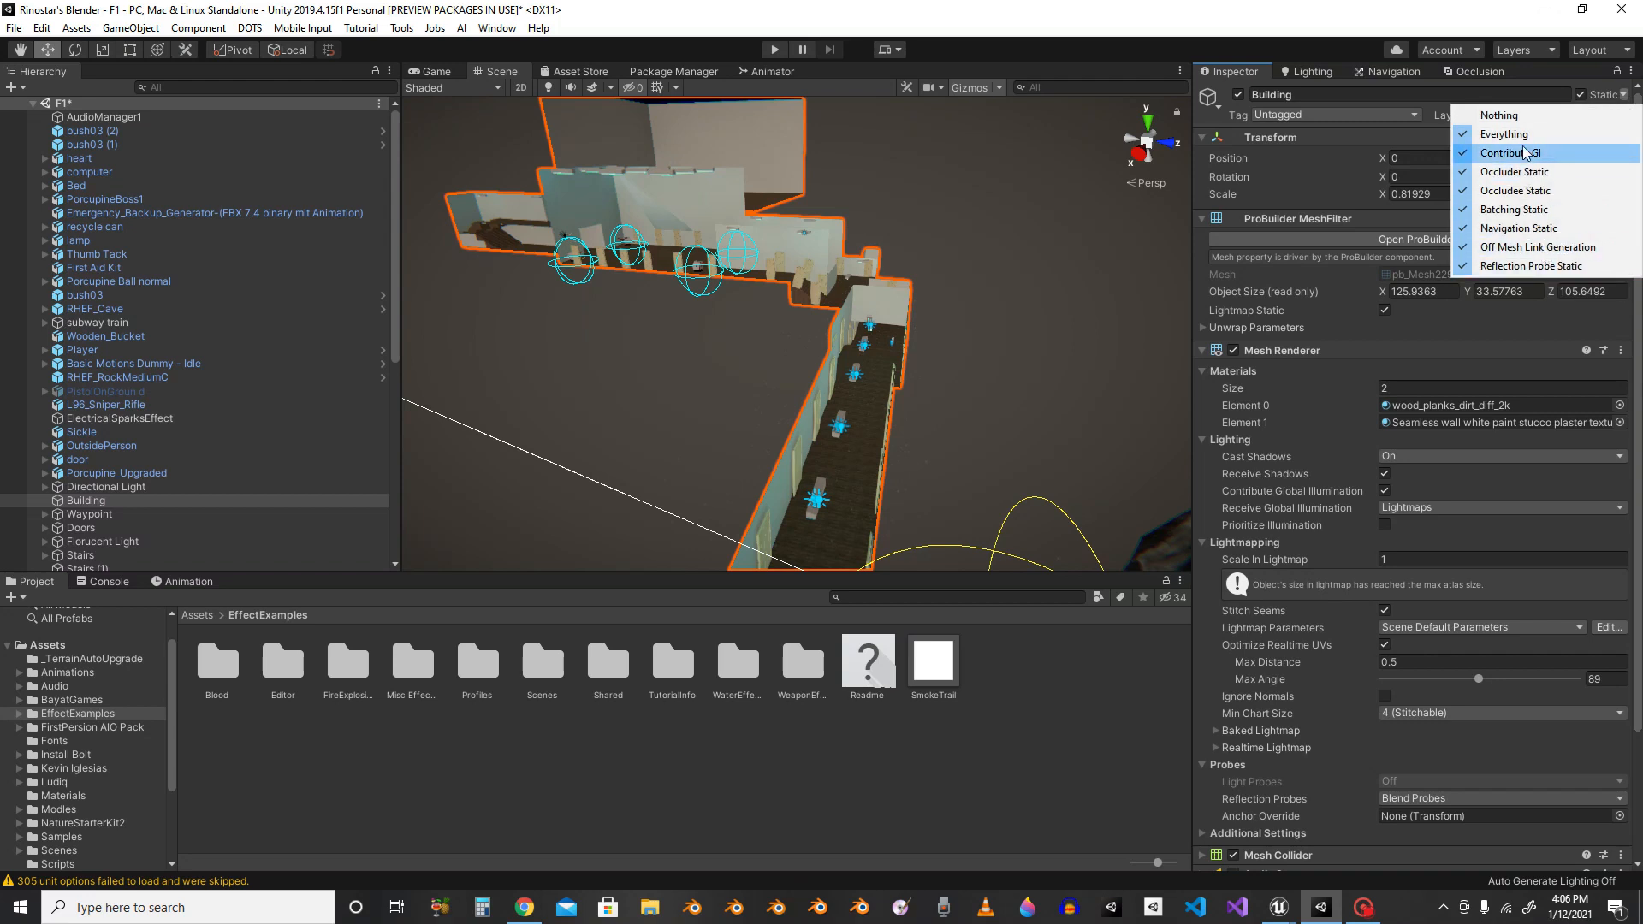
left_click(1313, 160)
Step: Review the scene's lightmapping settings and the options for generating lighting
left_click(1314, 73)
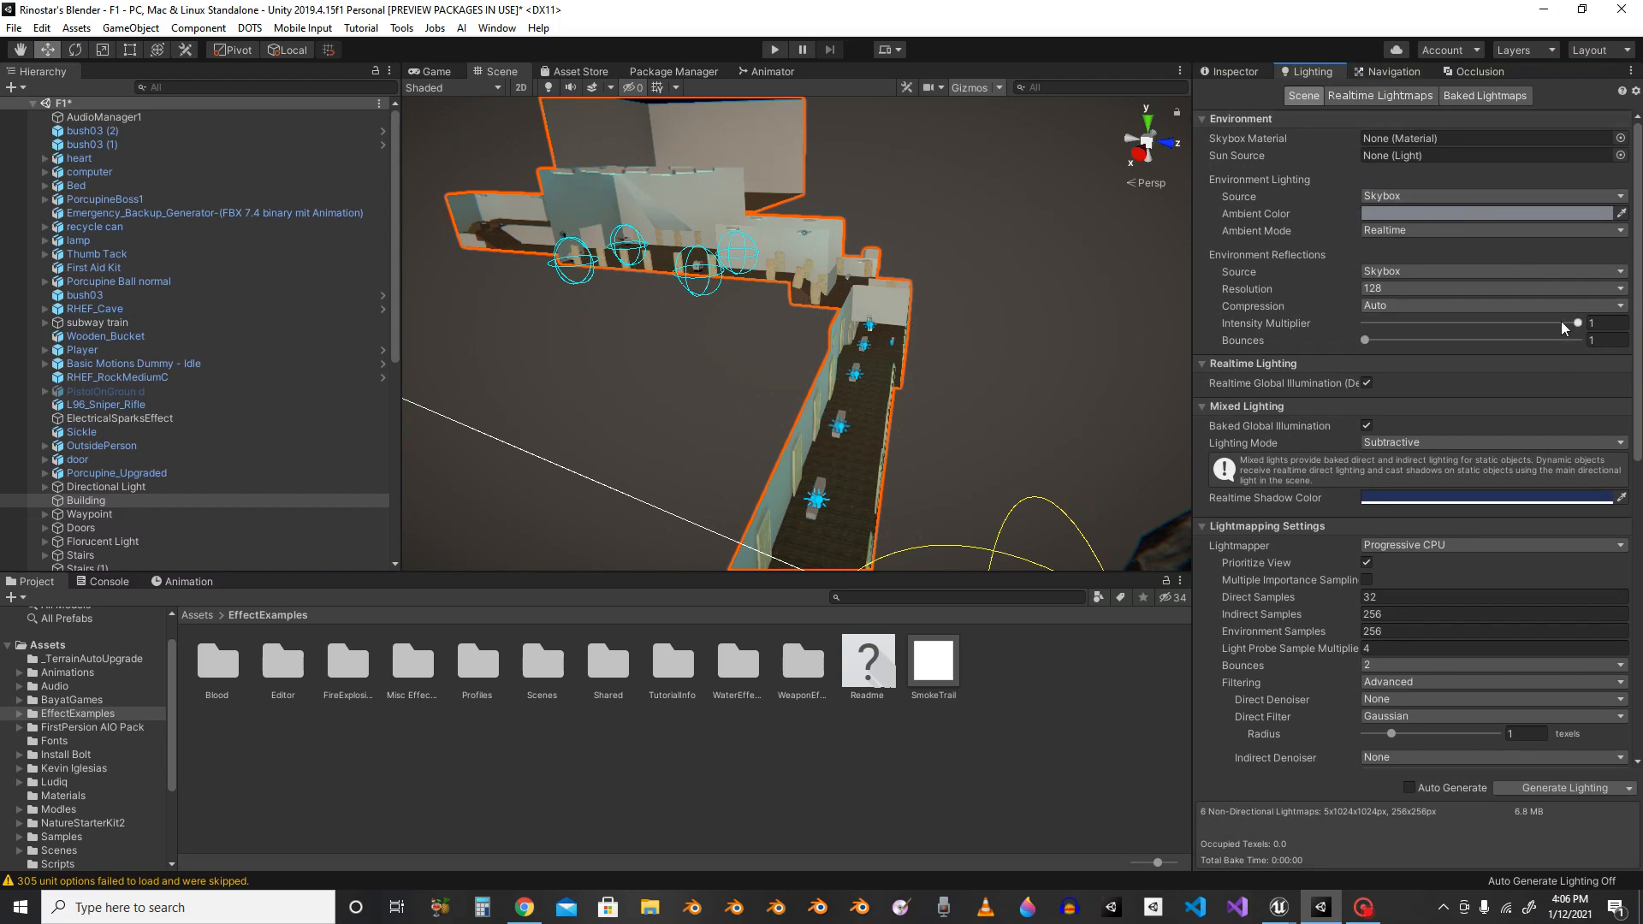
scroll(1549, 463, "down", 5)
scroll(1570, 711, "up", 4)
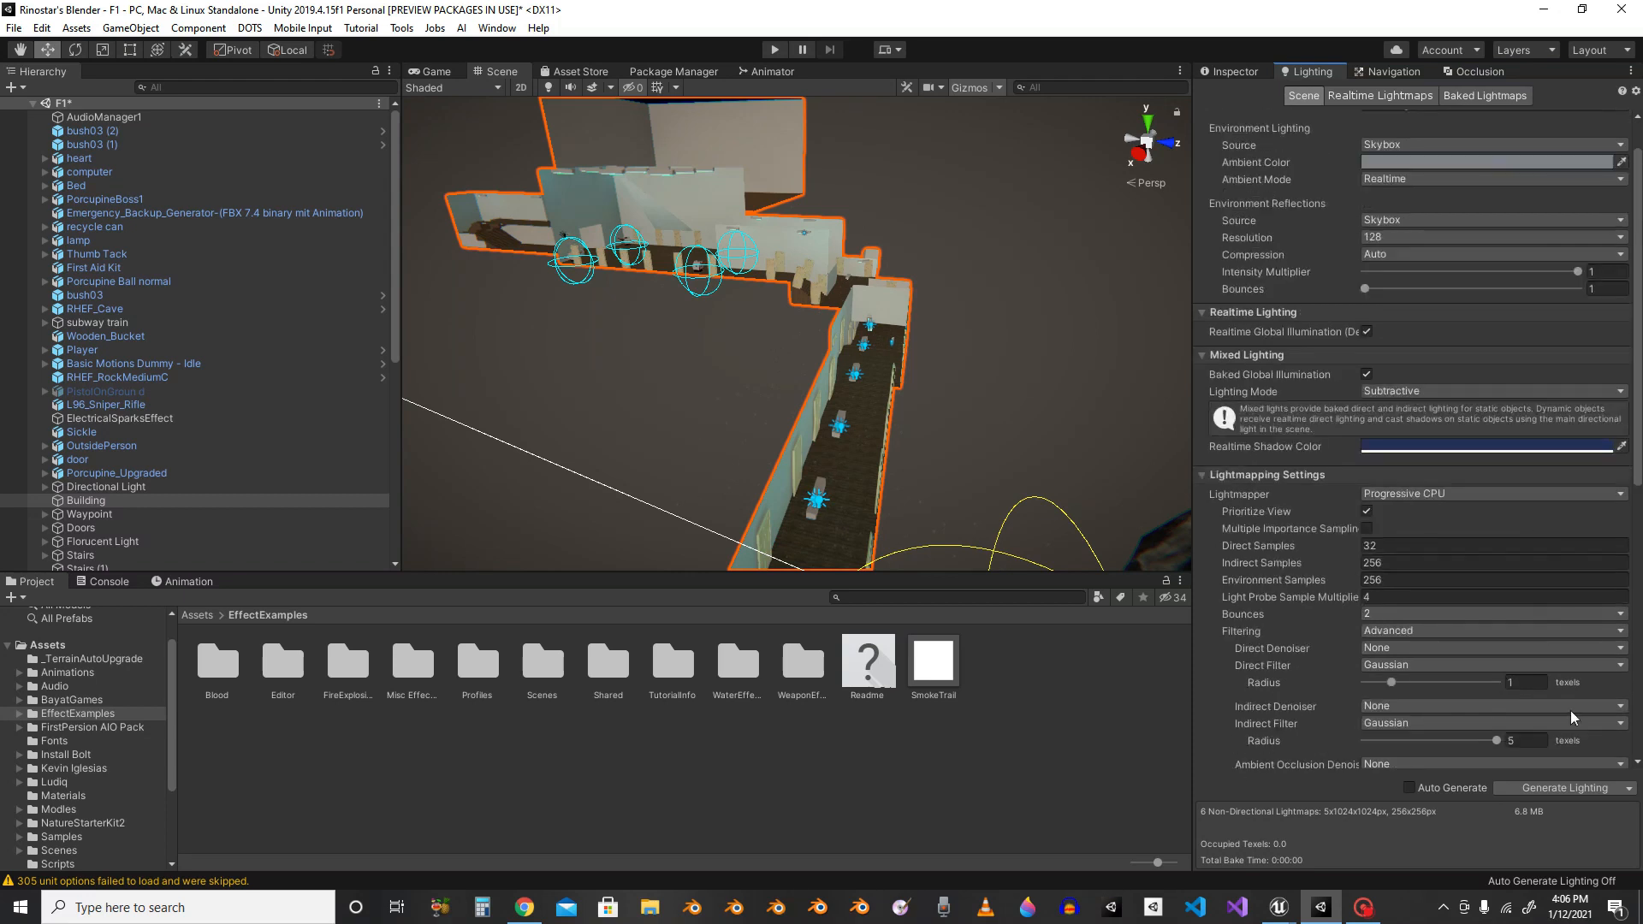
Step: Show the Building object's properties again and examine the hallway leading to the door at its end
left_click(1241, 74)
right_click_drag(899, 214, 1169, 193)
key("w")
key("s")
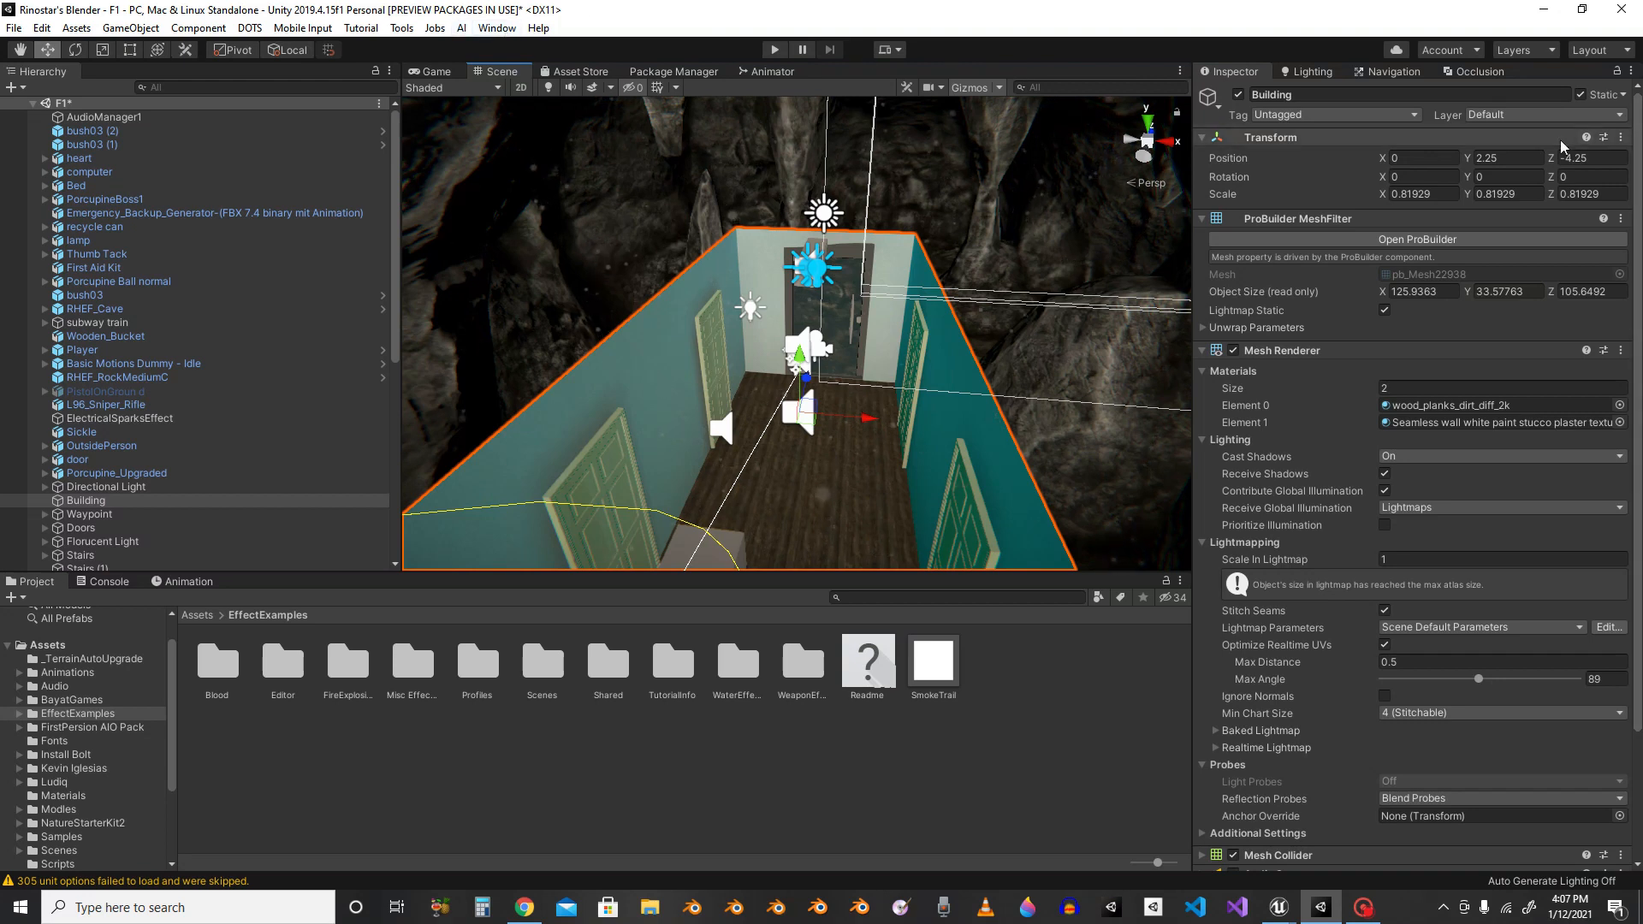
Step: Review the Building object's Mesh Renderer lighting and lightmapping properties, and bring the scene's Lighting settings back into view
left_click(495, 29)
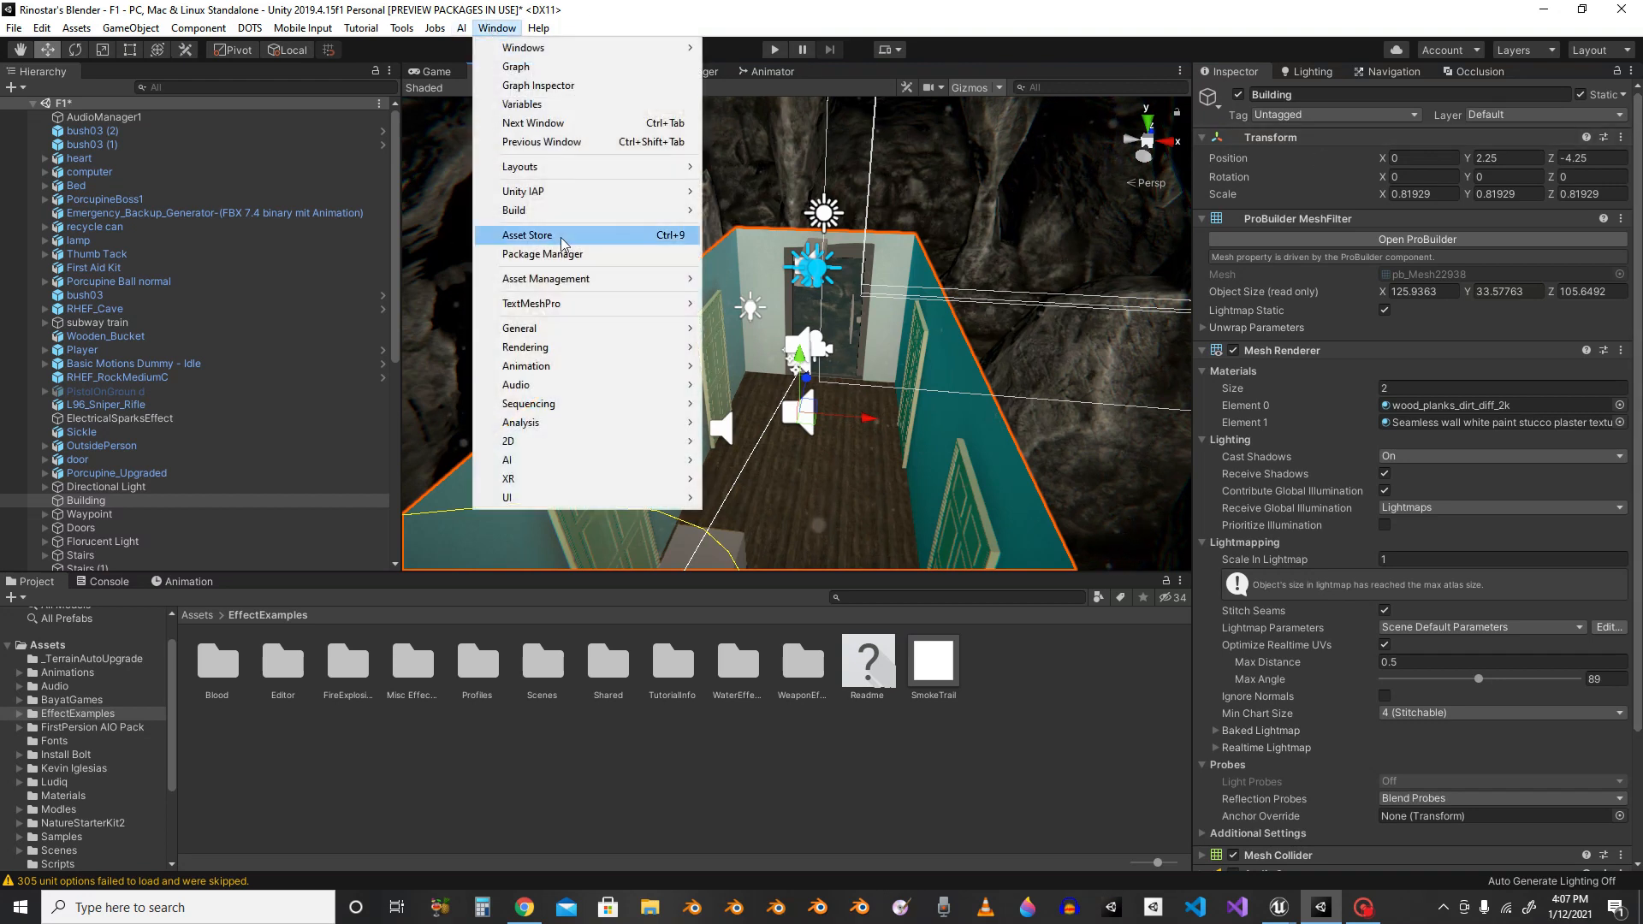
mouse_move(563, 354)
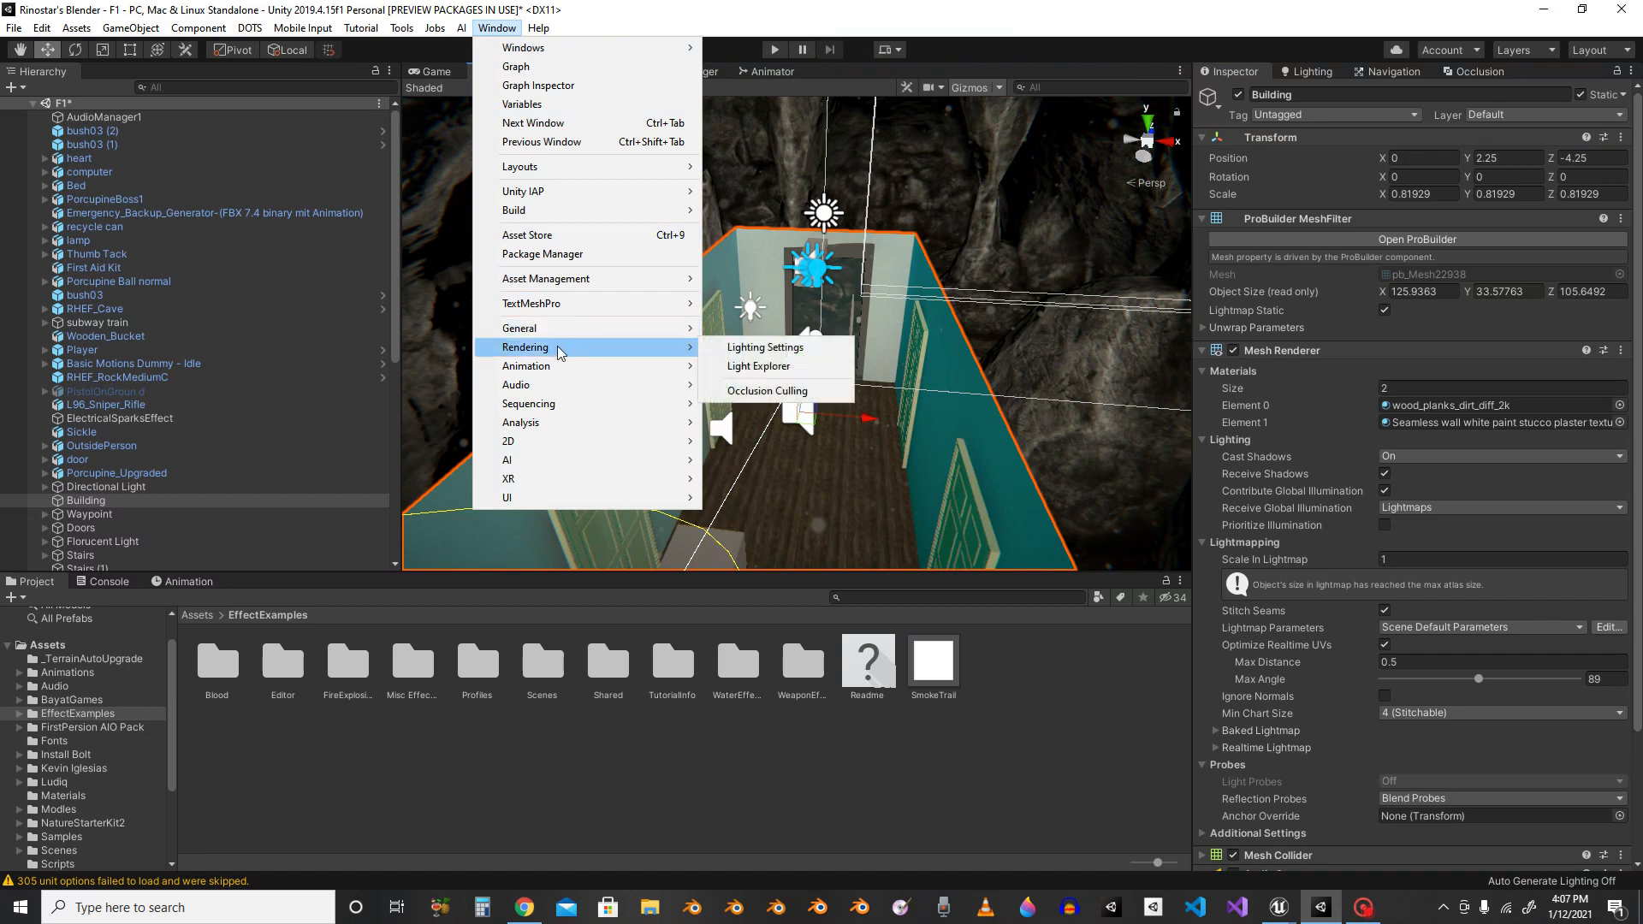
left_click(1581, 360)
scroll(1390, 542, "down", 4)
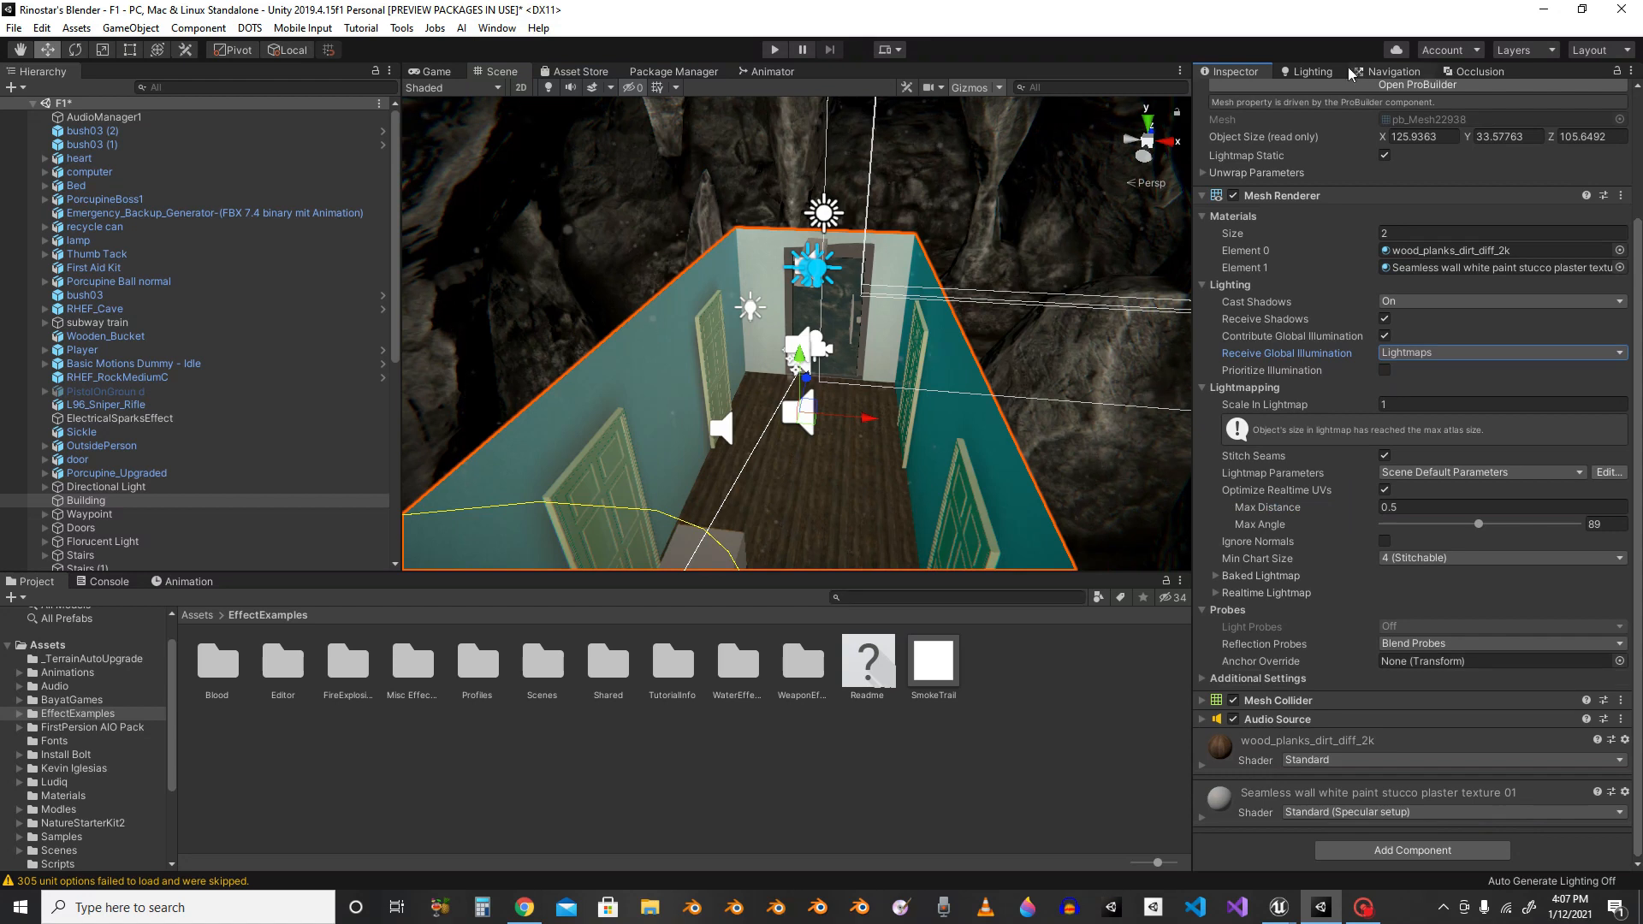
left_click(1292, 72)
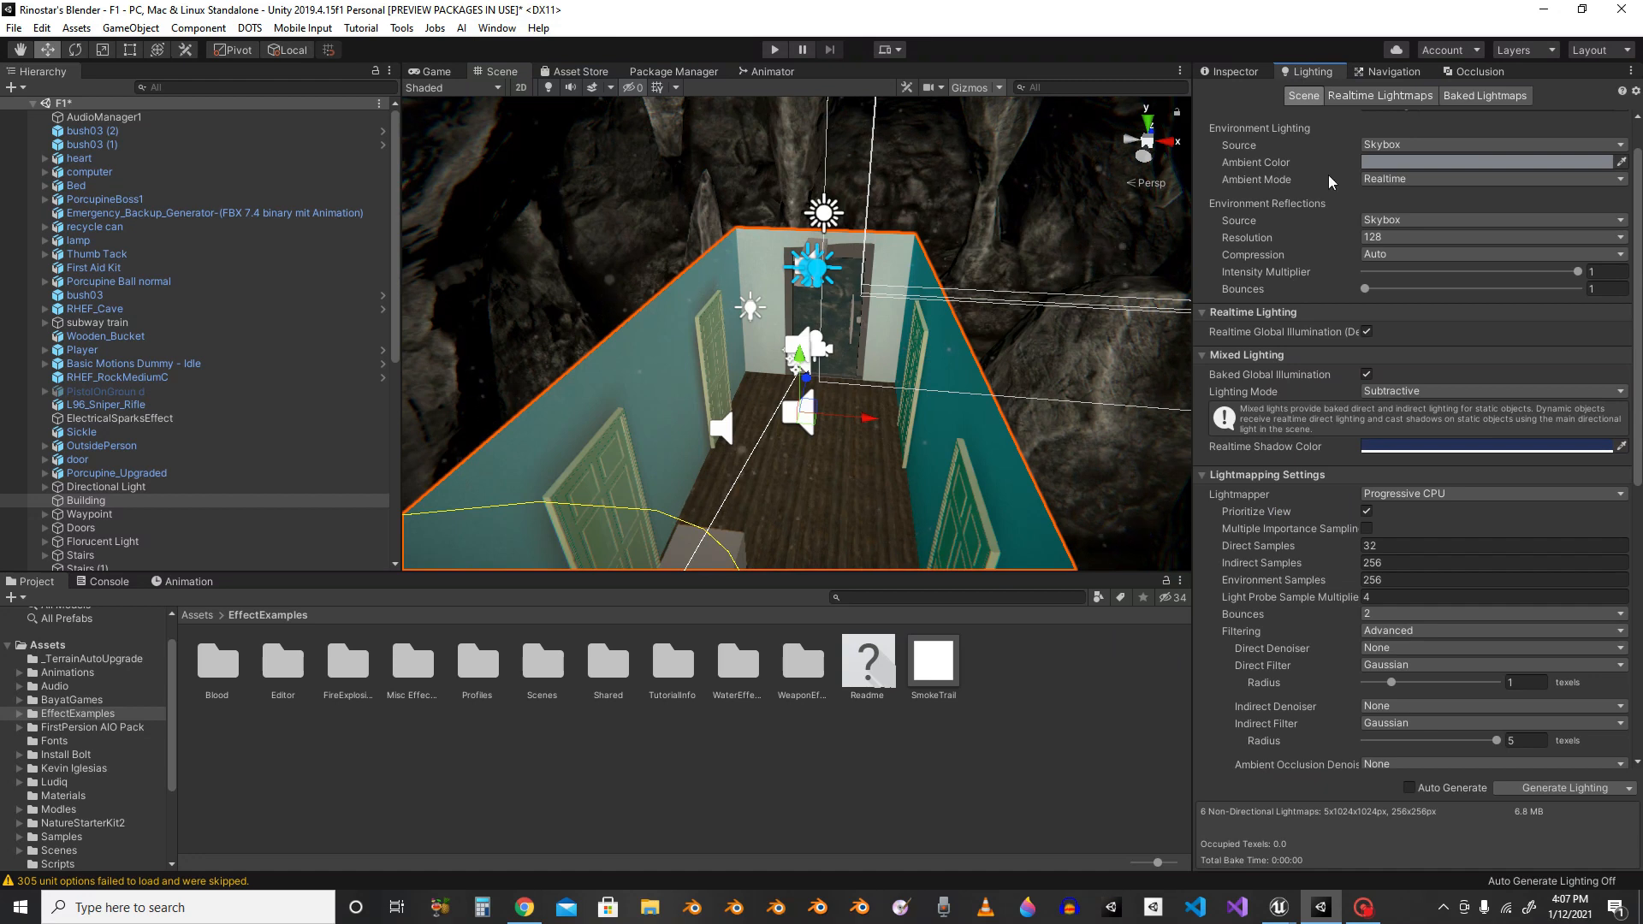
left_click(41, 27)
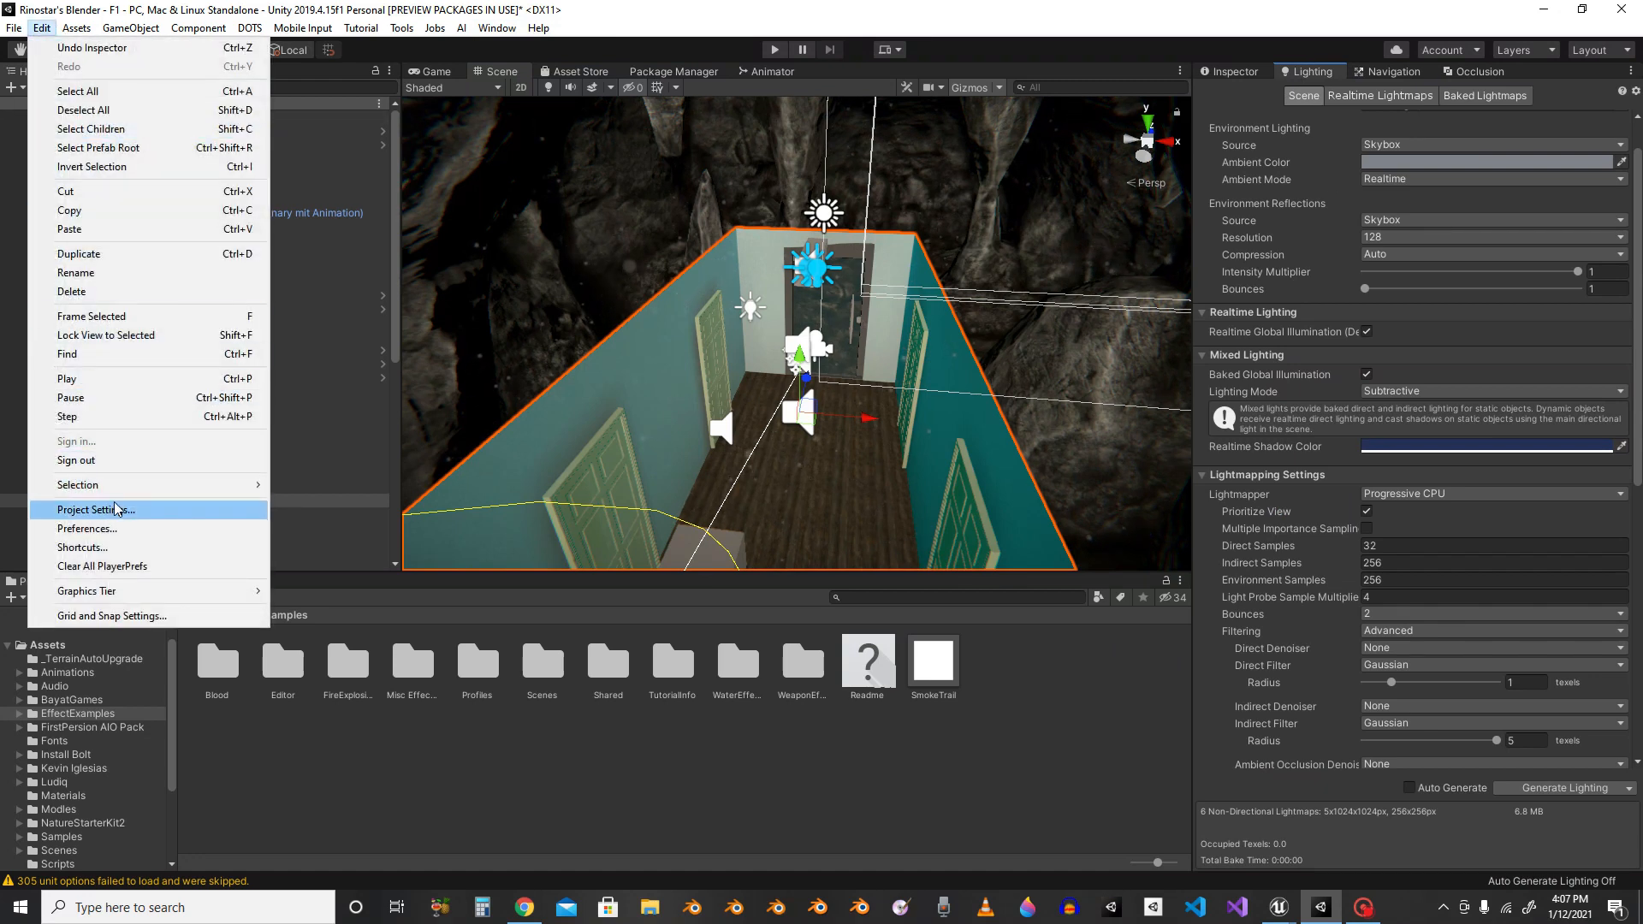
left_click(682, 817)
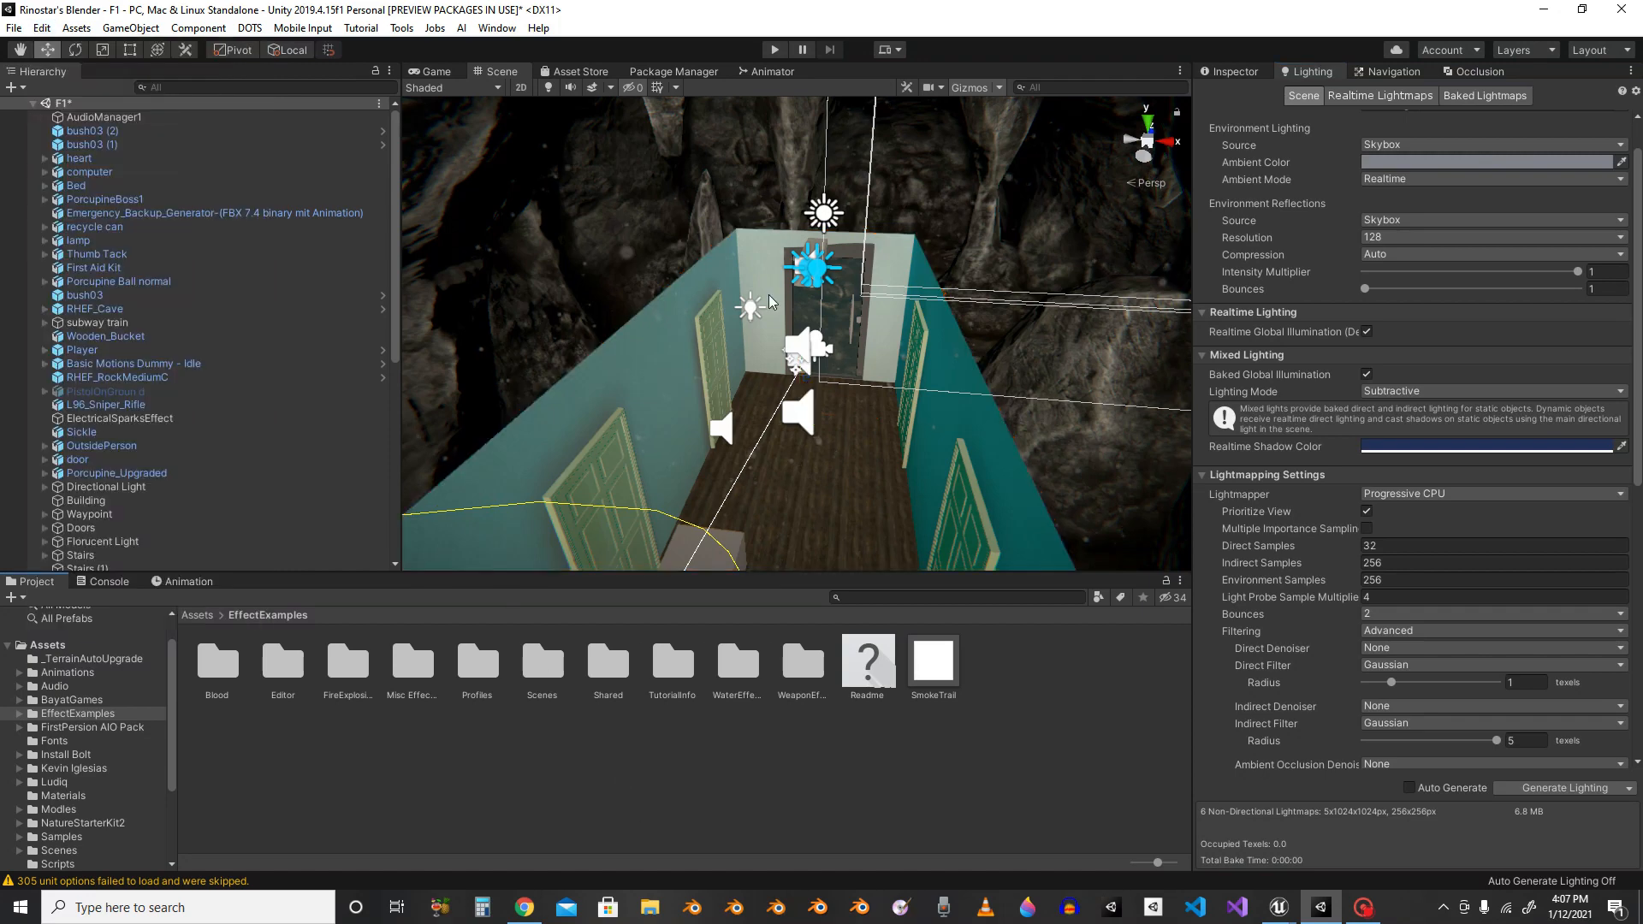
Step: Examine the red launcher with the MissleThrow and ThrowPos markers from above and up close in the scene
right_click_drag(768, 295, 1322, 558)
right_click_drag(1160, 549, 1088, 539)
key("s")
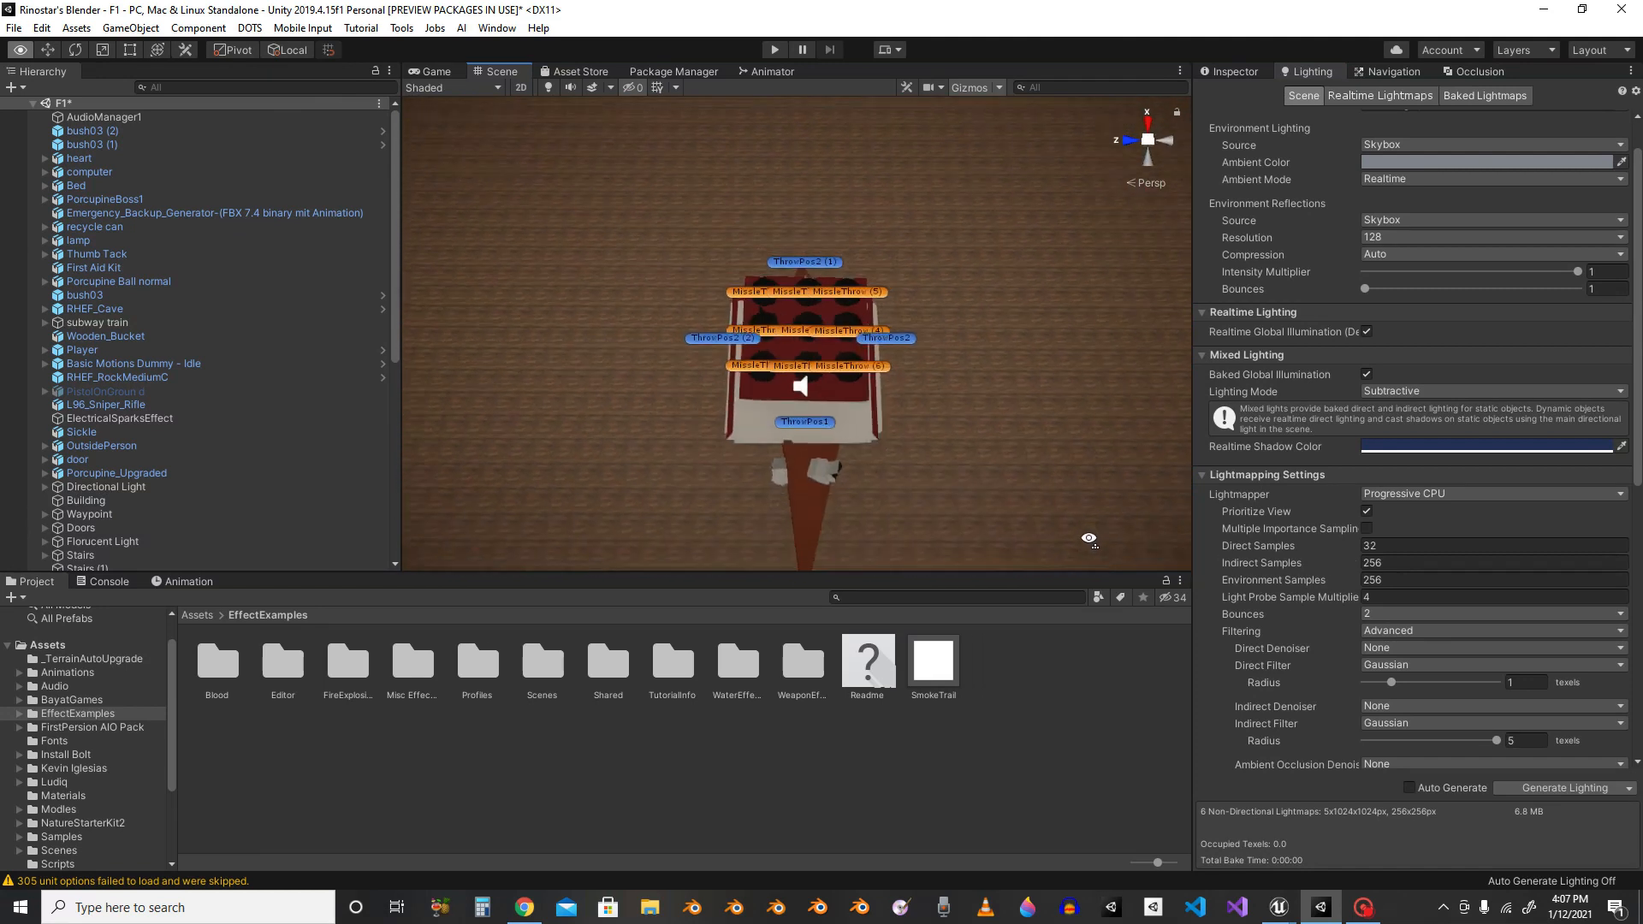
key("w")
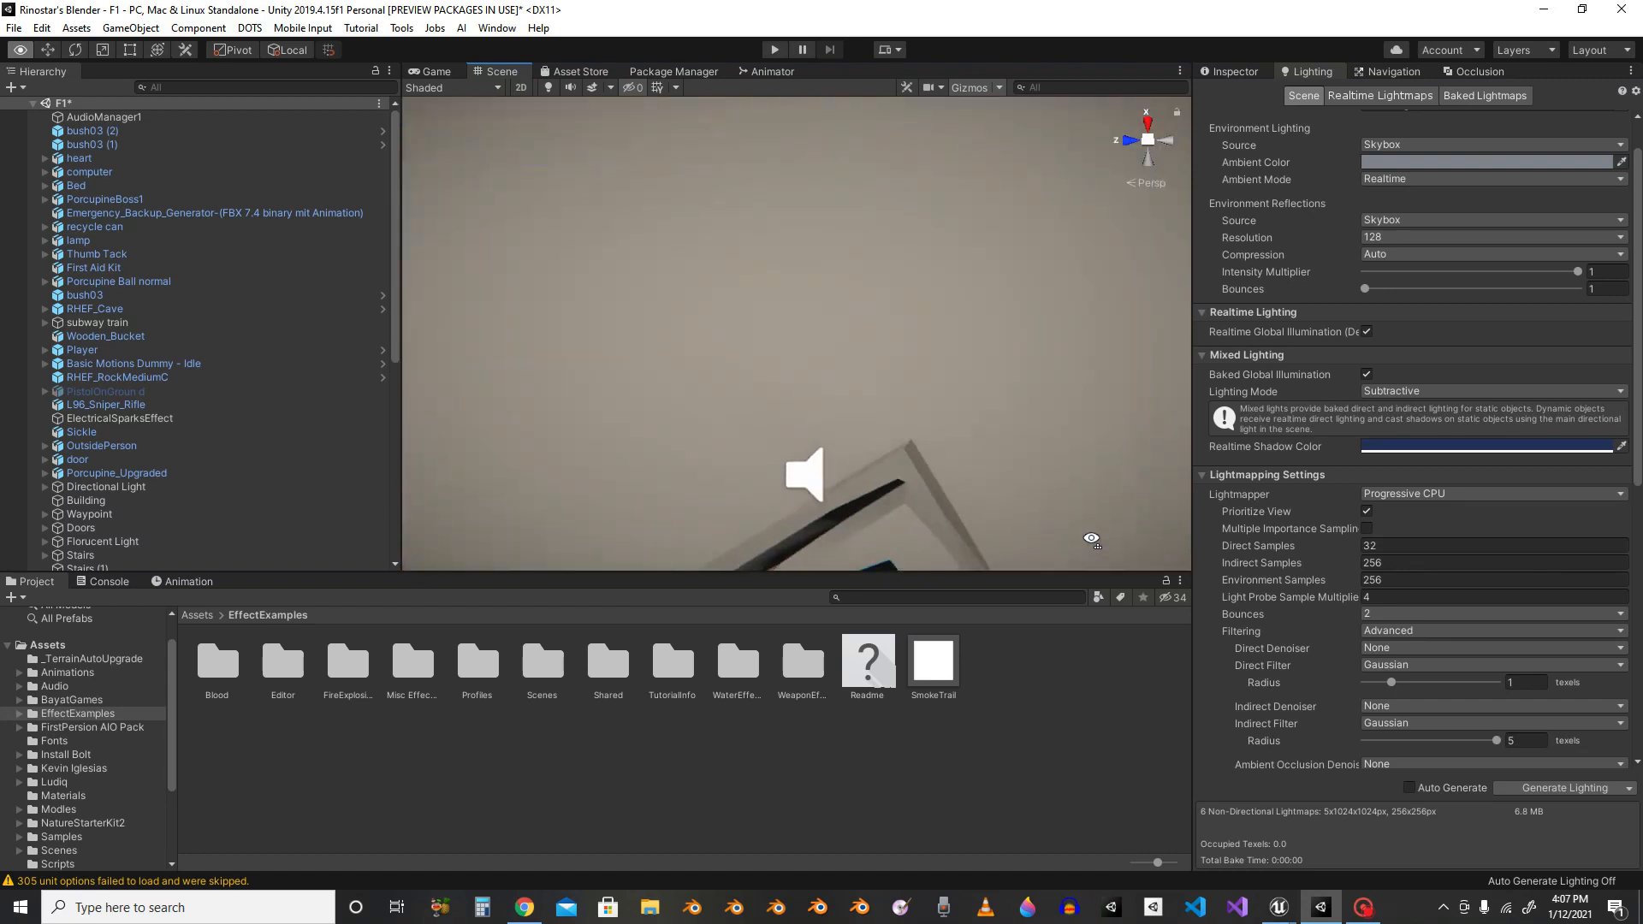
key("s")
key("w")
key("w")
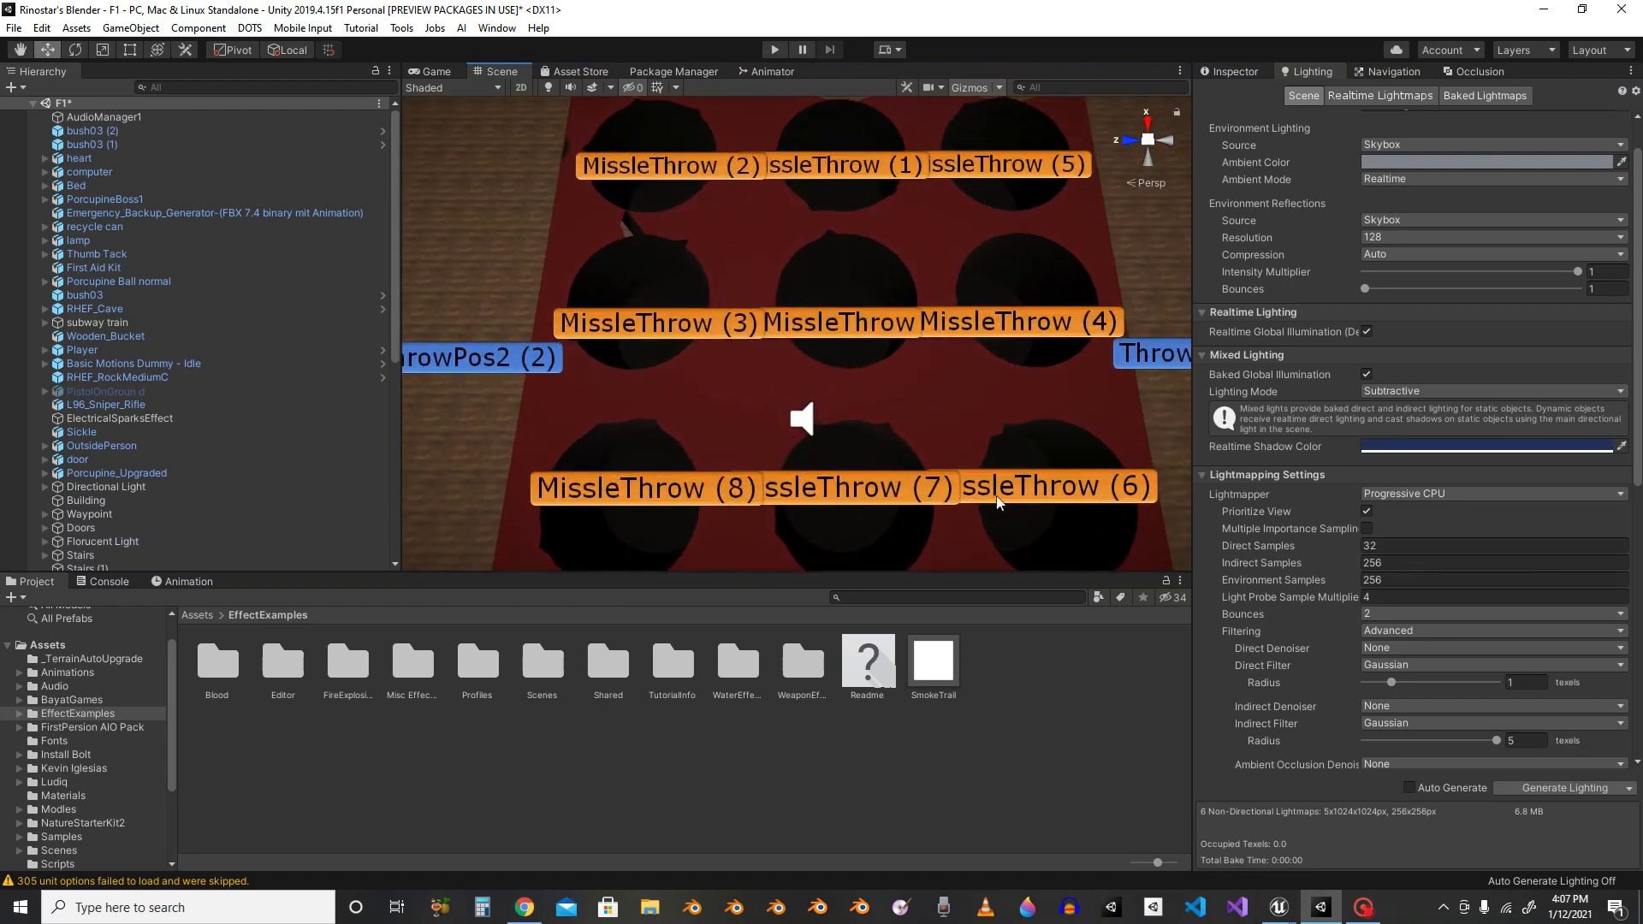
right_click_drag(999, 503, 677, 890)
key("w")
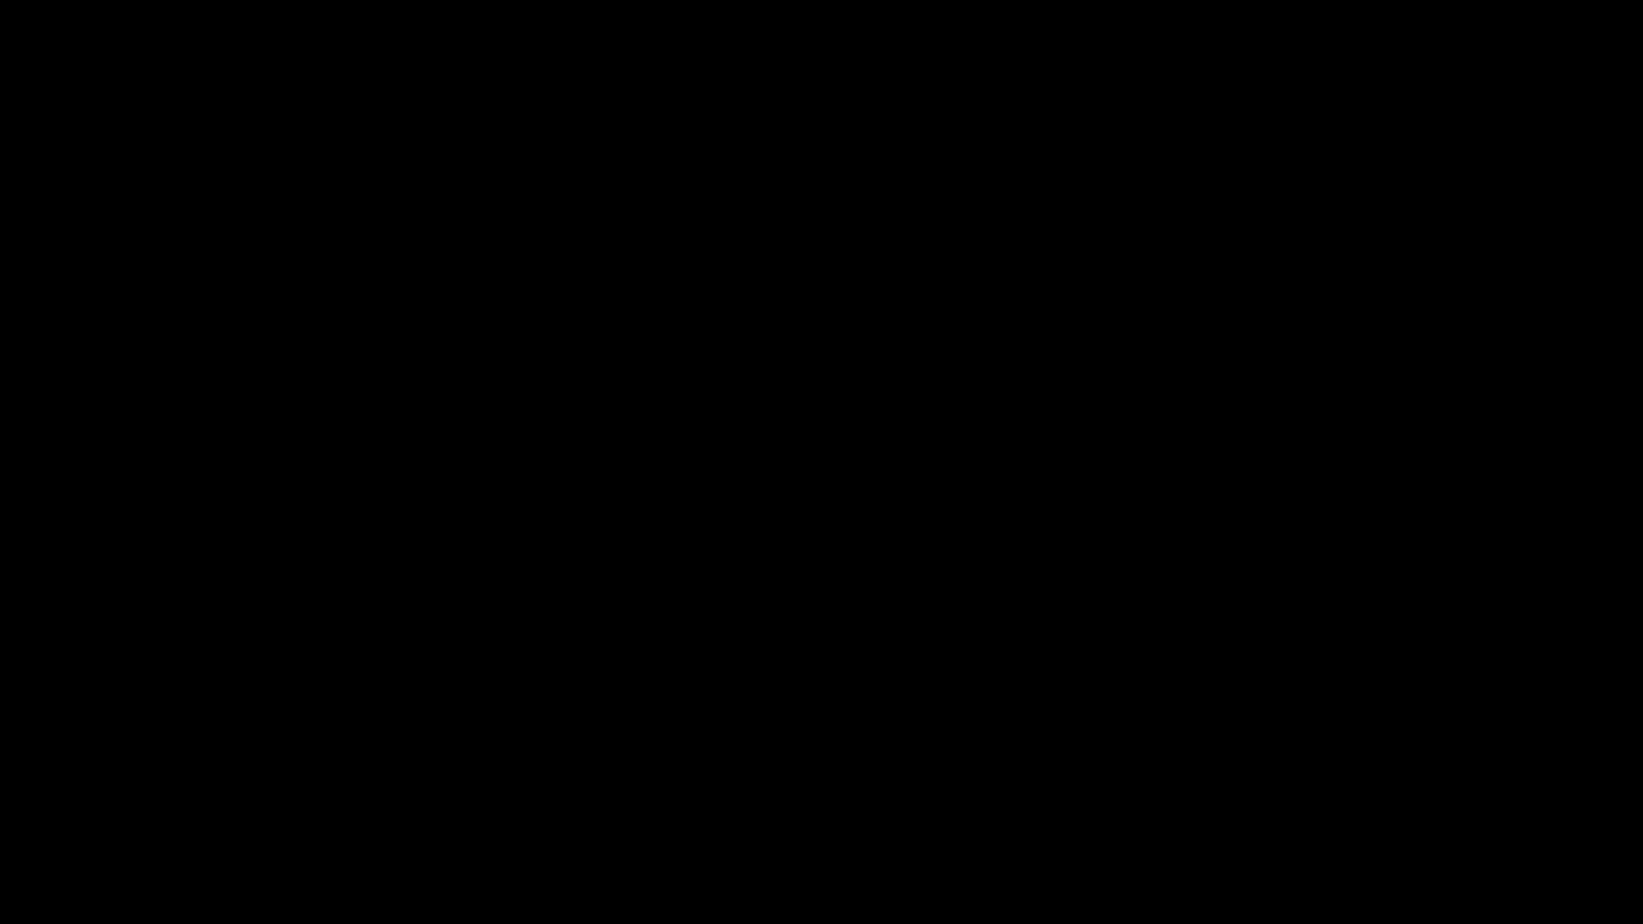